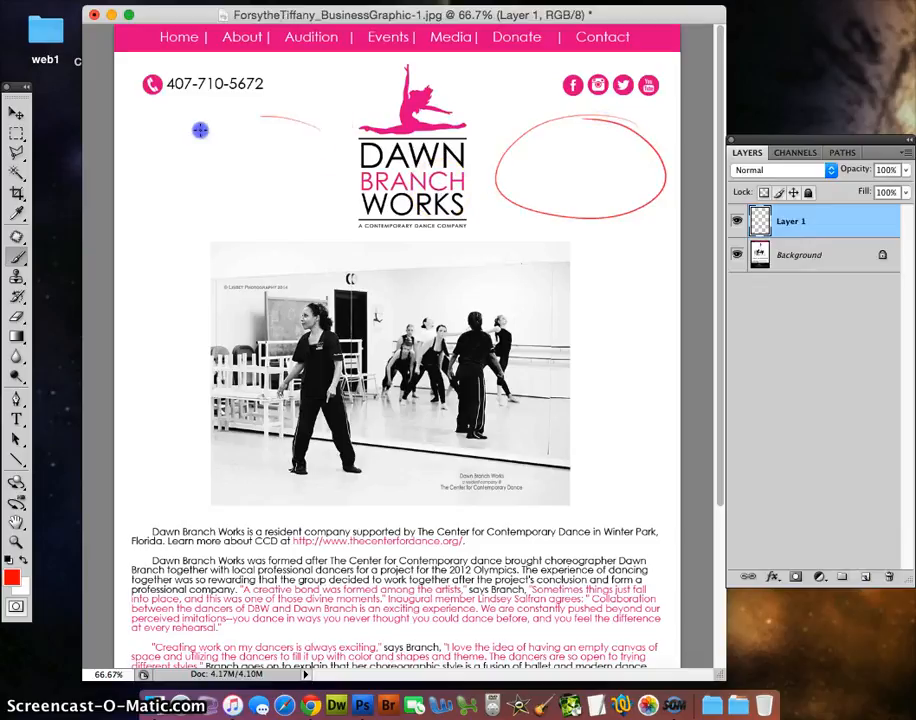
- Brush red circles and an arrow around the empty header areas, photo and logo on Layer 1, and hide that markup layer
left_click_drag(200, 127, 266, 122)
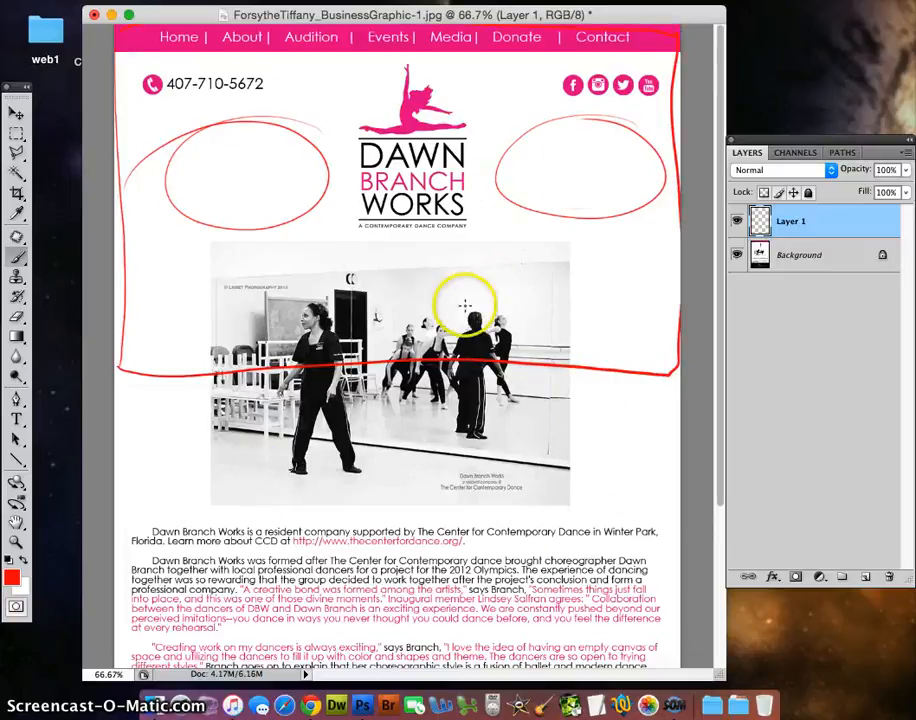
mouse_move(491, 468)
left_mouse_down()
mouse_move(506, 296)
mouse_move(399, 246)
mouse_move(327, 296)
mouse_move(313, 213)
left_mouse_up()
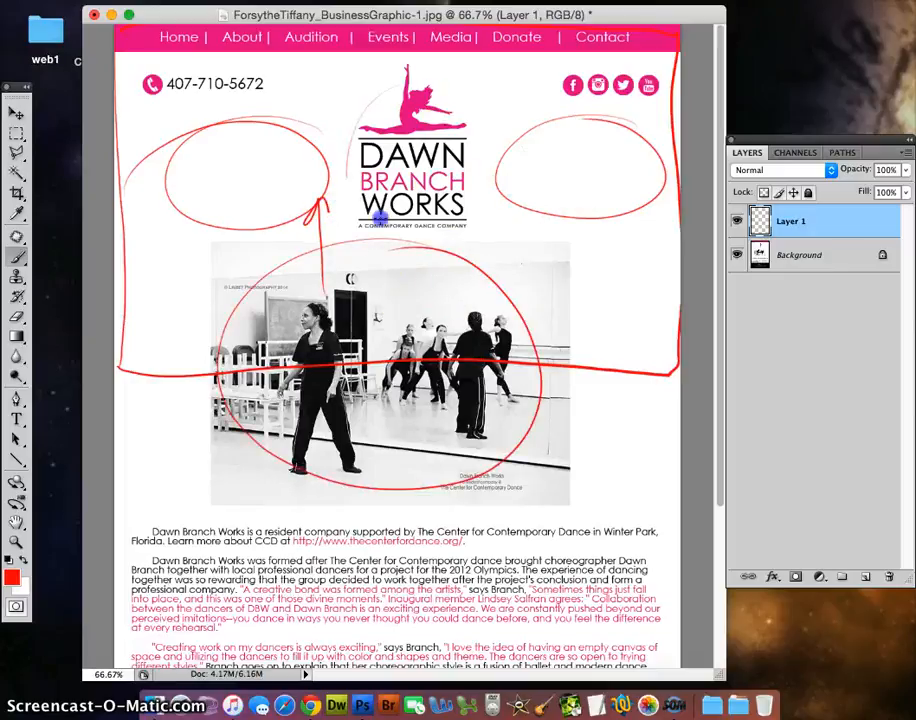
left_click_drag(380, 218, 389, 225)
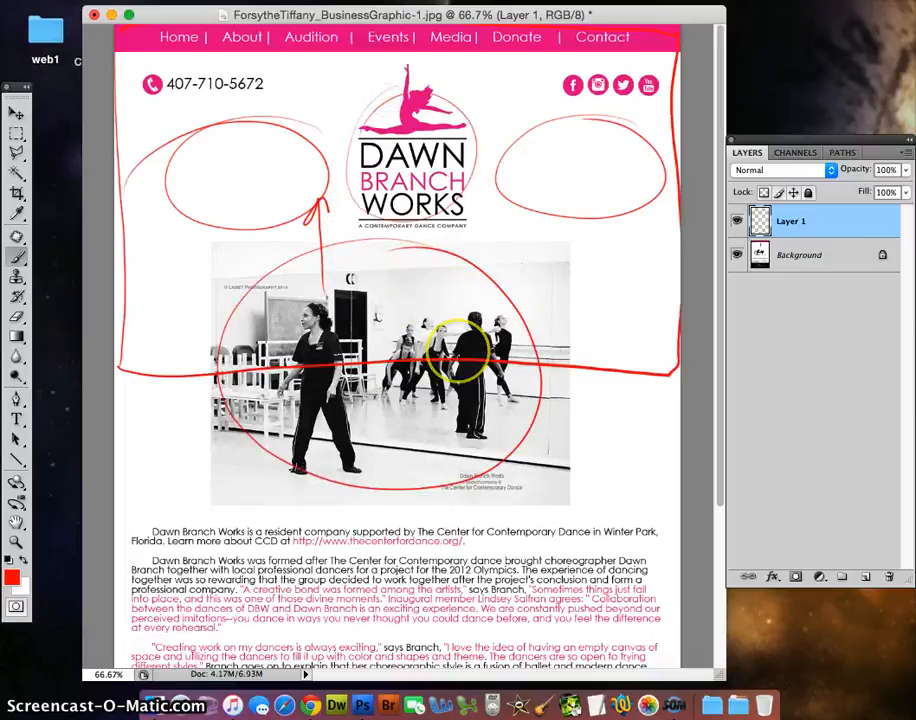
left_click(737, 221)
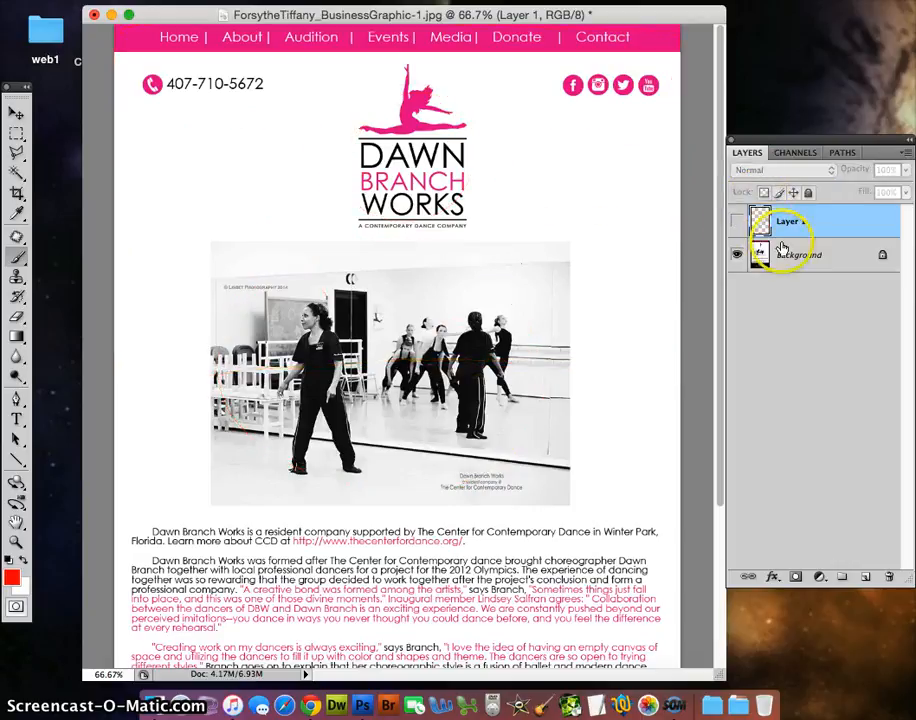
- Copy the Dawn Branch Works logo from the Background to its own layer and move the copy down over the studio photo
left_click(783, 252)
left_click(16, 133)
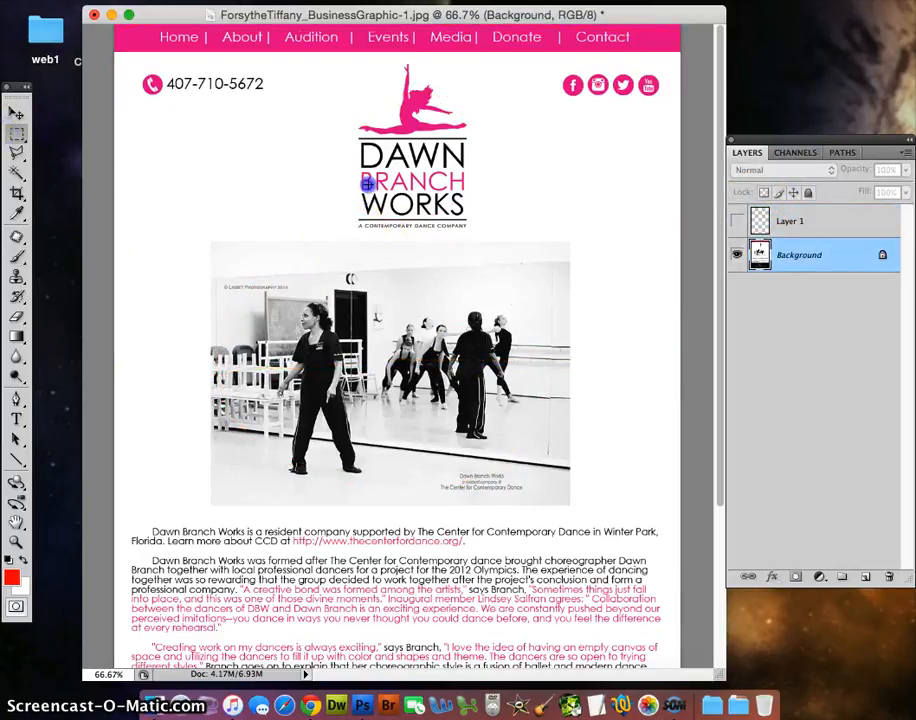
left_click_drag(457, 65, 473, 62)
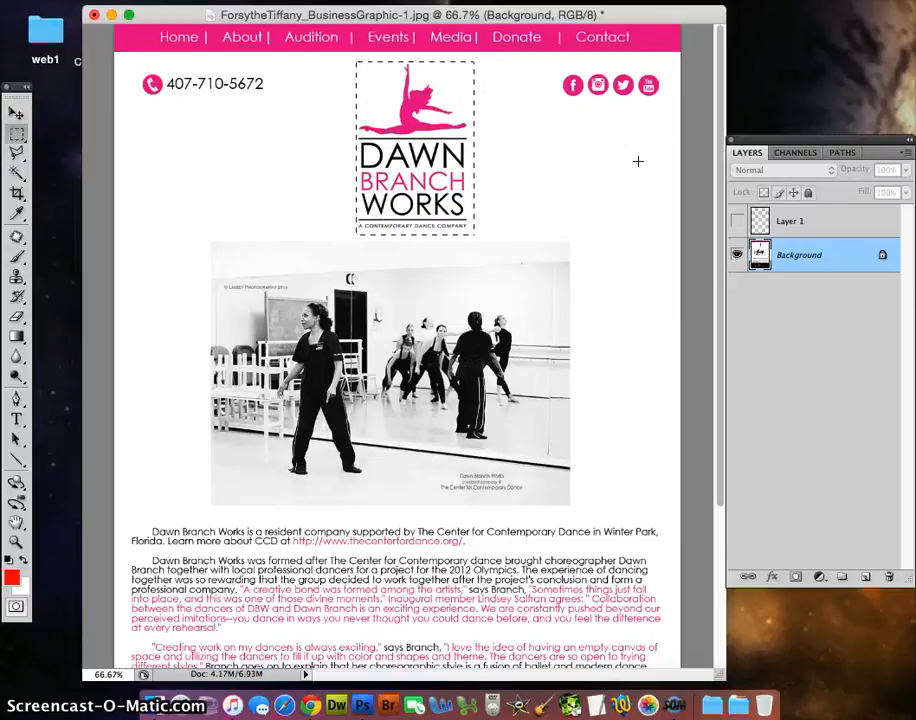
key("super+j")
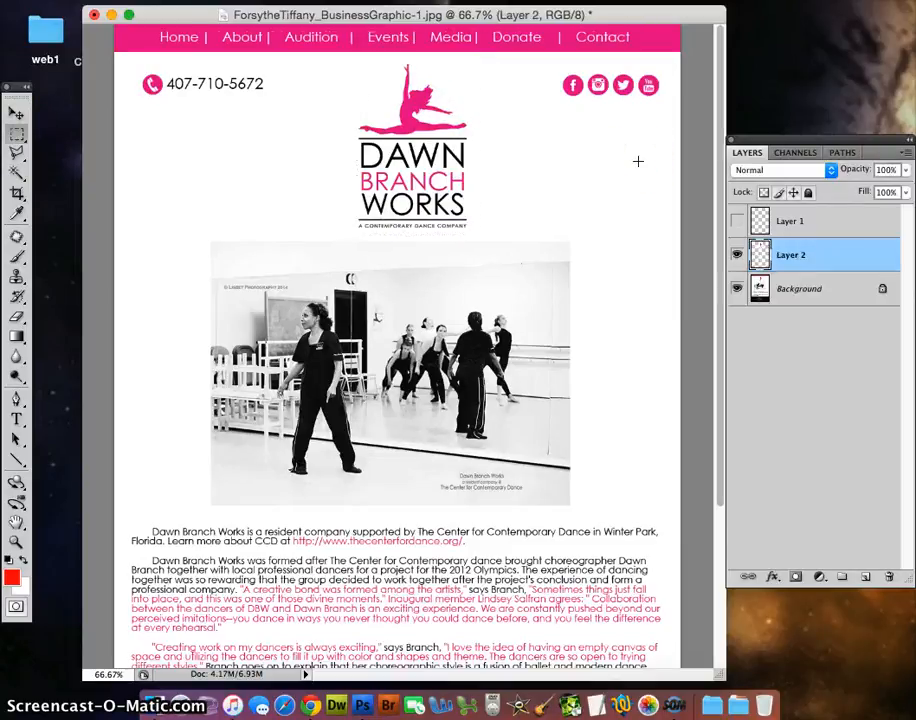
left_click(16, 112)
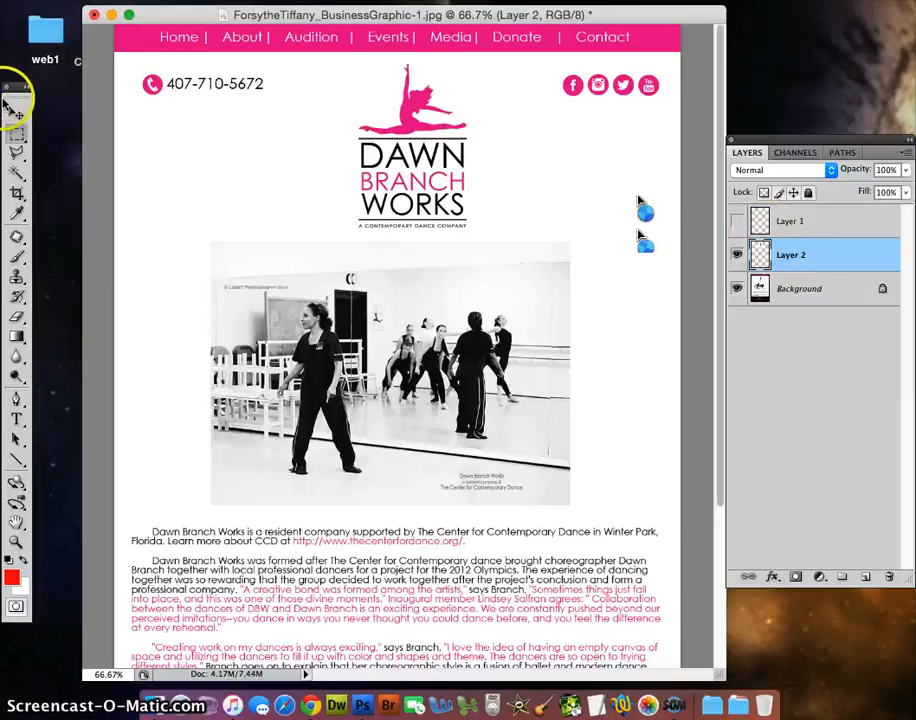
left_click_drag(403, 125, 338, 260)
- Hide the logo copy and copy the main area of the studio photo from the Background onto a new layer
left_click(785, 288)
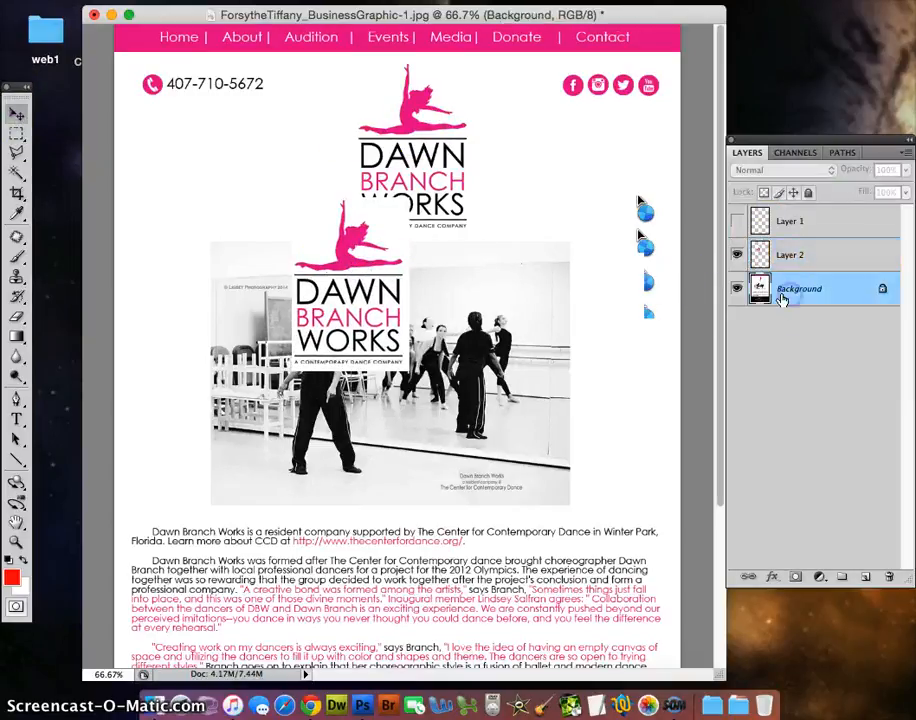
left_click(17, 132)
left_click(774, 266)
left_click(737, 258)
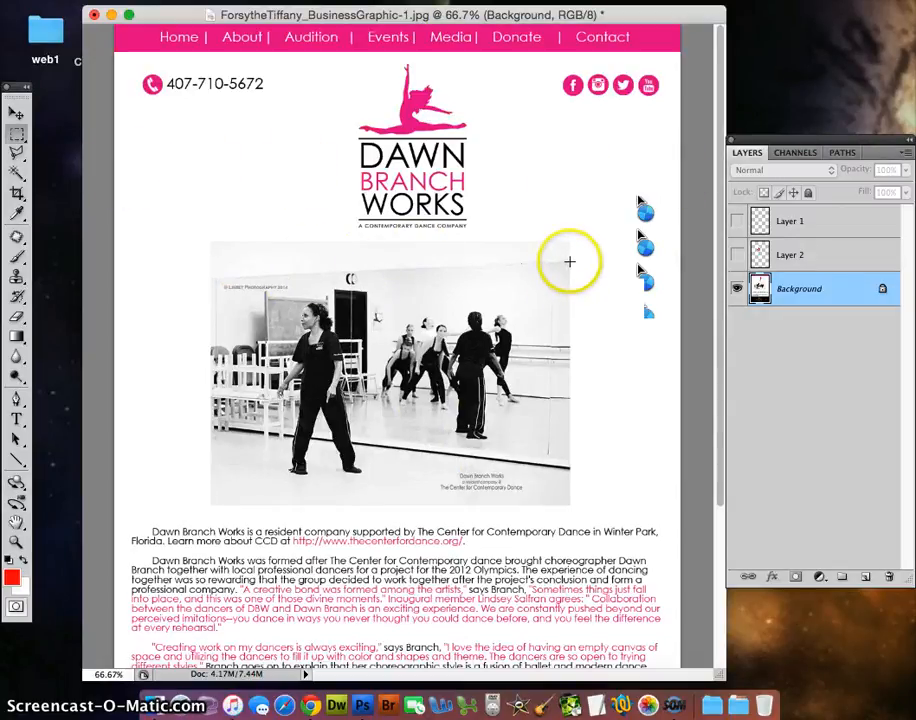
left_click_drag(274, 406, 212, 477)
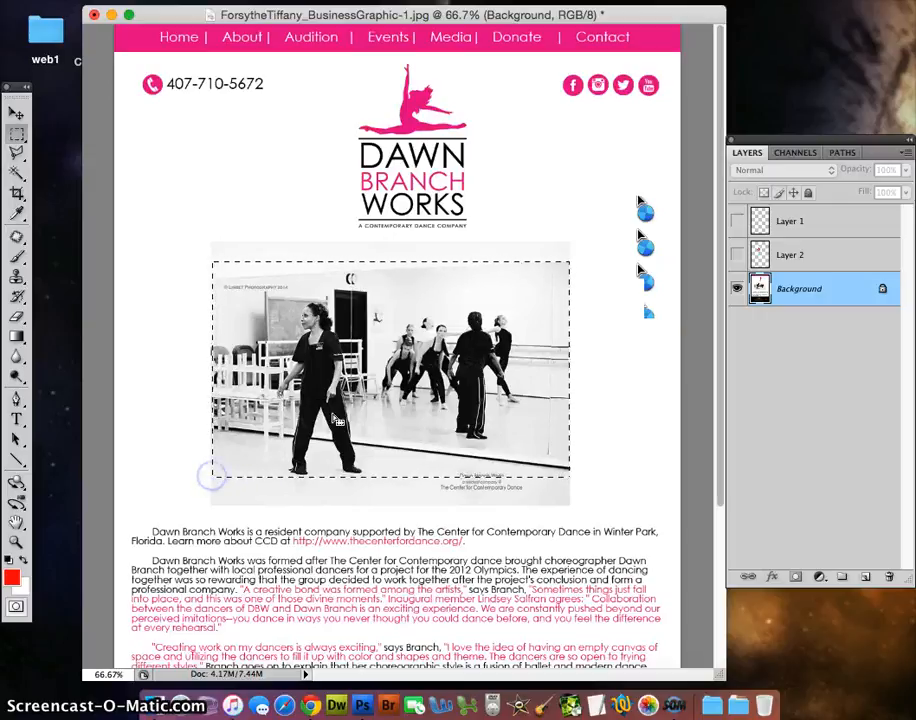
key("ctrl+j")
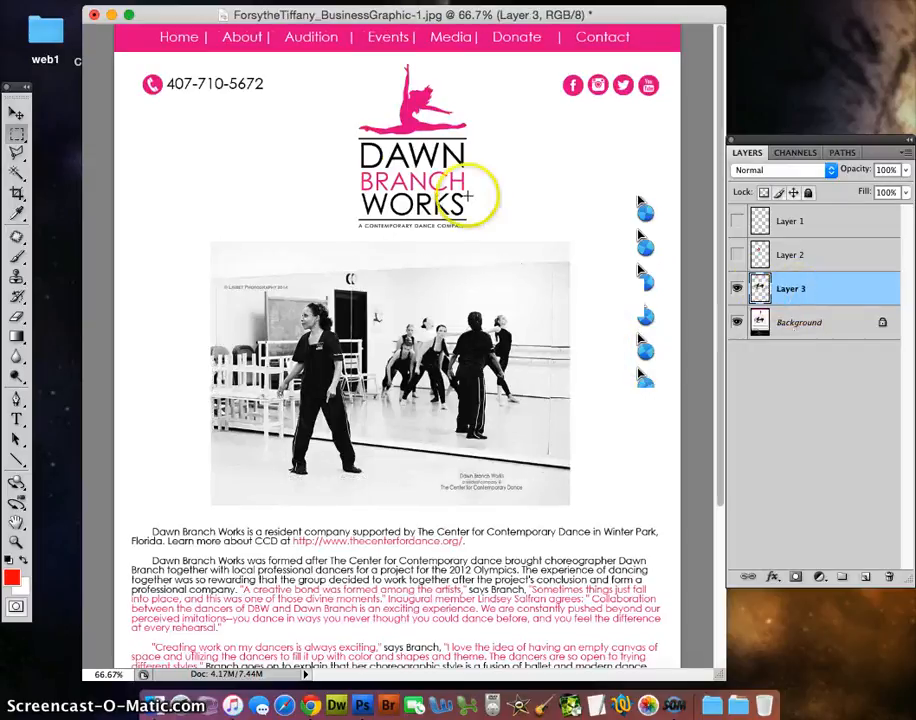
- Move the photo copy up to the page's left edge beneath the phone number and scale it to the full page width
left_click(16, 112)
left_click_drag(380, 352, 387, 199)
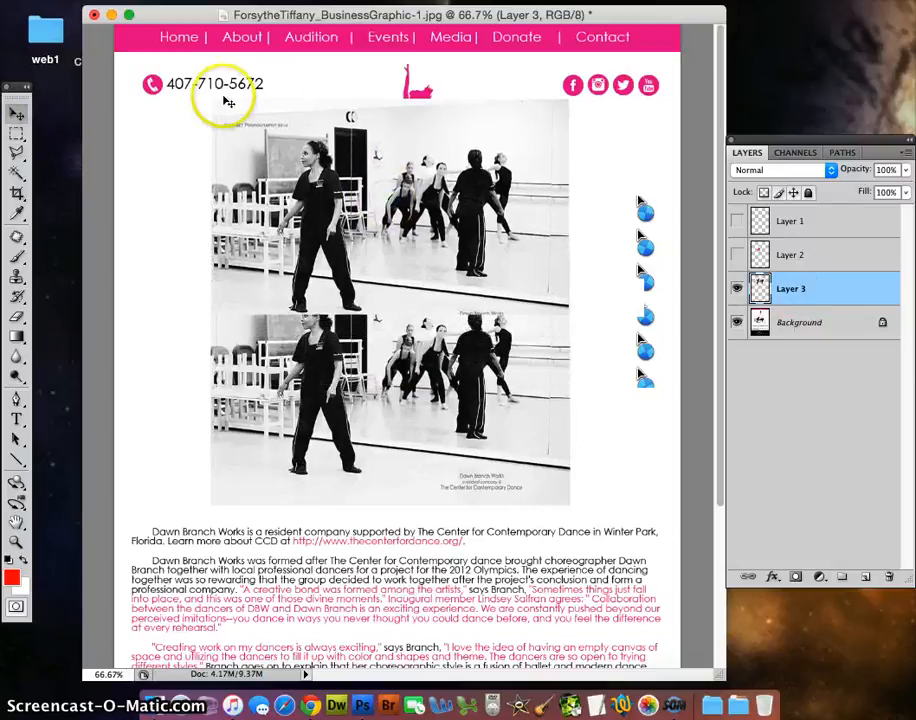
left_click_drag(301, 143, 214, 143)
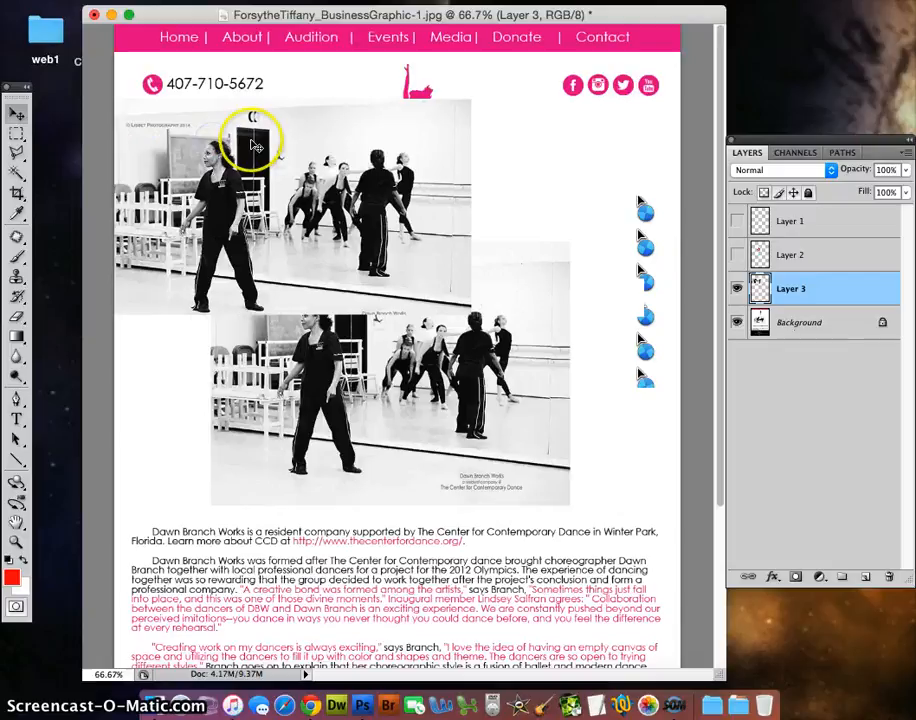
key("super+t")
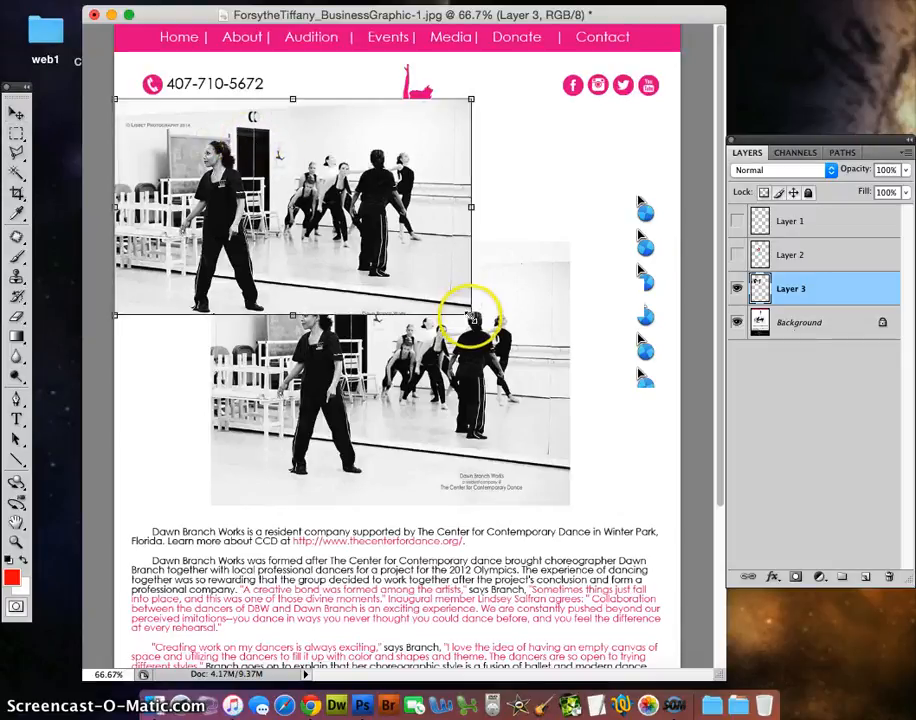
left_click_drag(471, 316, 728, 361)
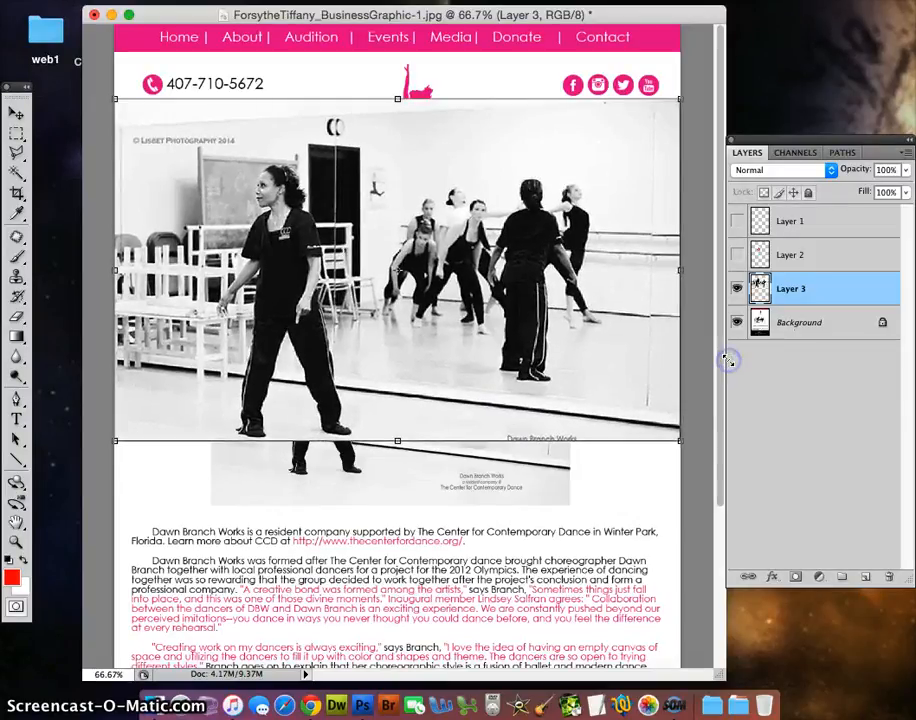
double_click(656, 330)
left_click(248, 209)
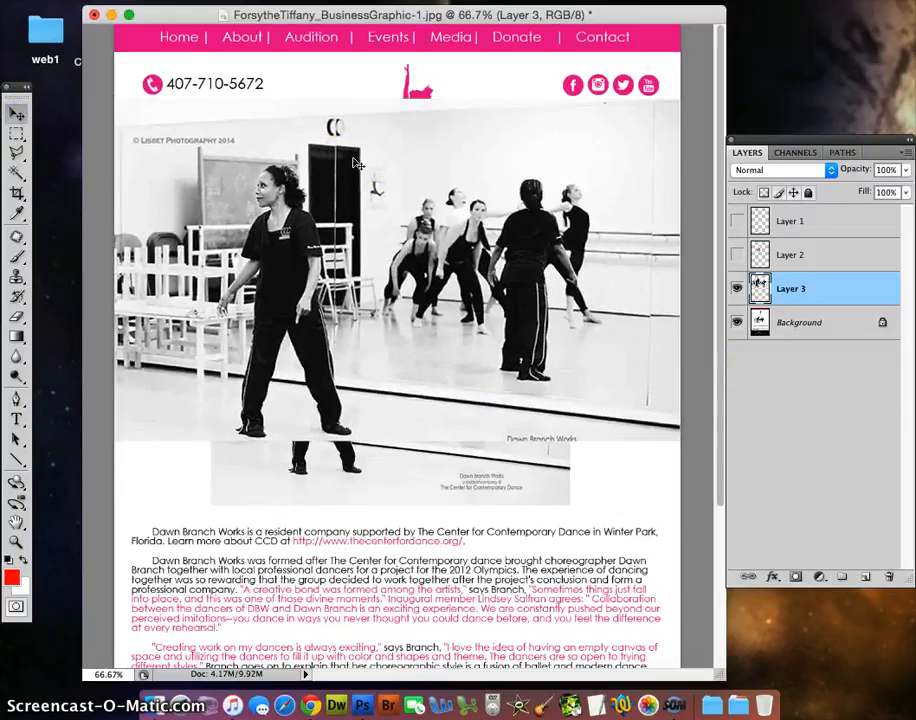
- Nudge the enlarged photo down in small increments to leave more space beneath the phone number and social icons
key("Down")
key("Down")
key("Down")
key("Down")
key("Down")
key("Down")
key("Down")
key("Down")
key("Down")
key("Down")
key("Down")
key("Down")
key("Down")
key("Down")
key("Down")
key("Down")
key("Down")
key("Down")
key("Down")
key("Down")
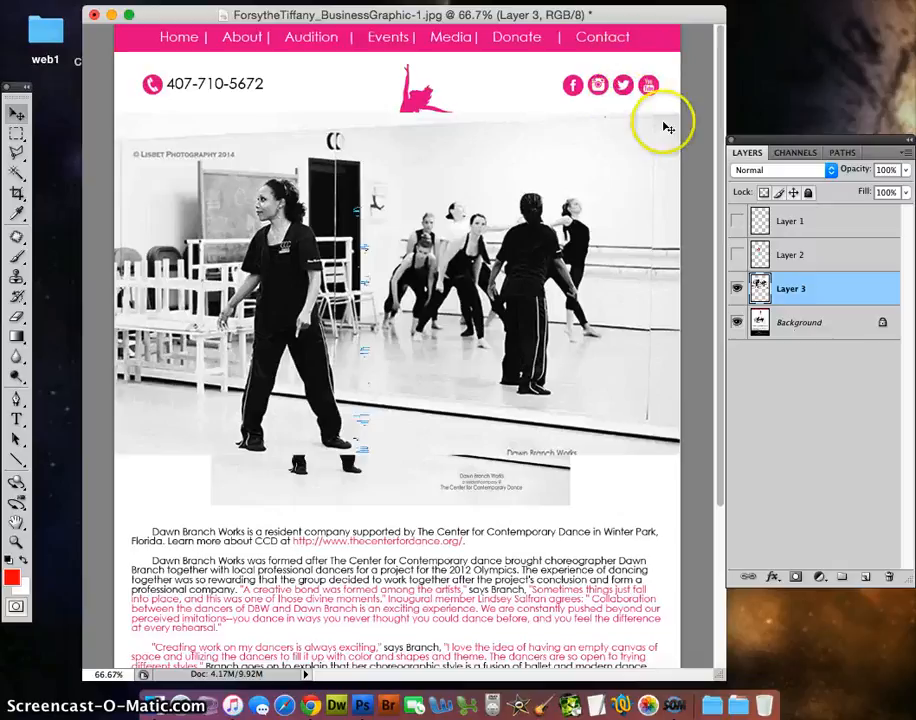
key("Down")
key("Down")
key("Down")
key("Down")
key("Down")
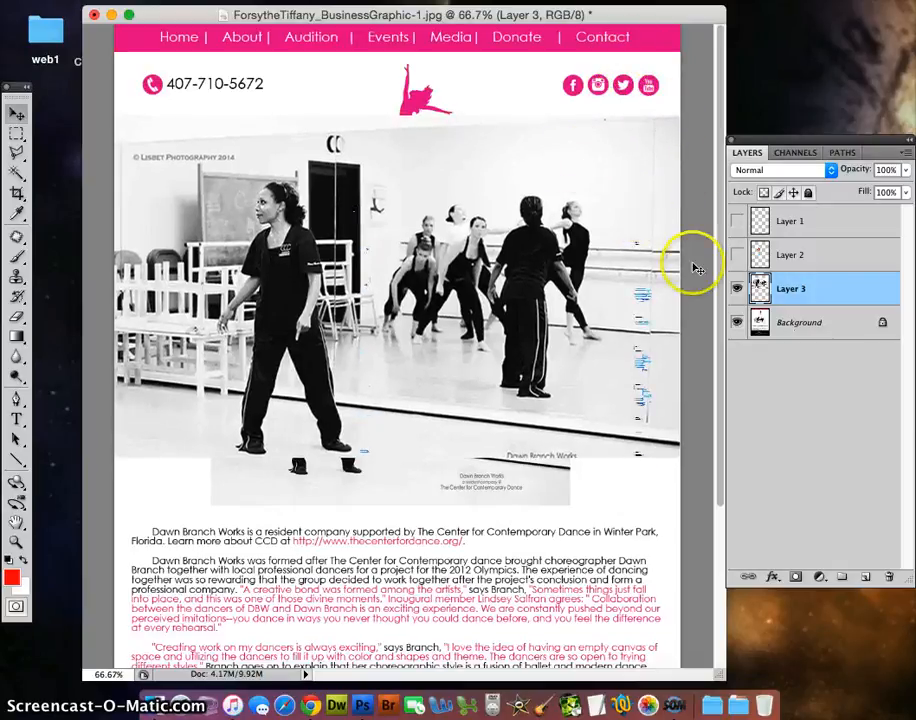
- Clear the strip of the original photo that shows below the enlarged copy on the Background layer
left_click(800, 323)
left_click(18, 133)
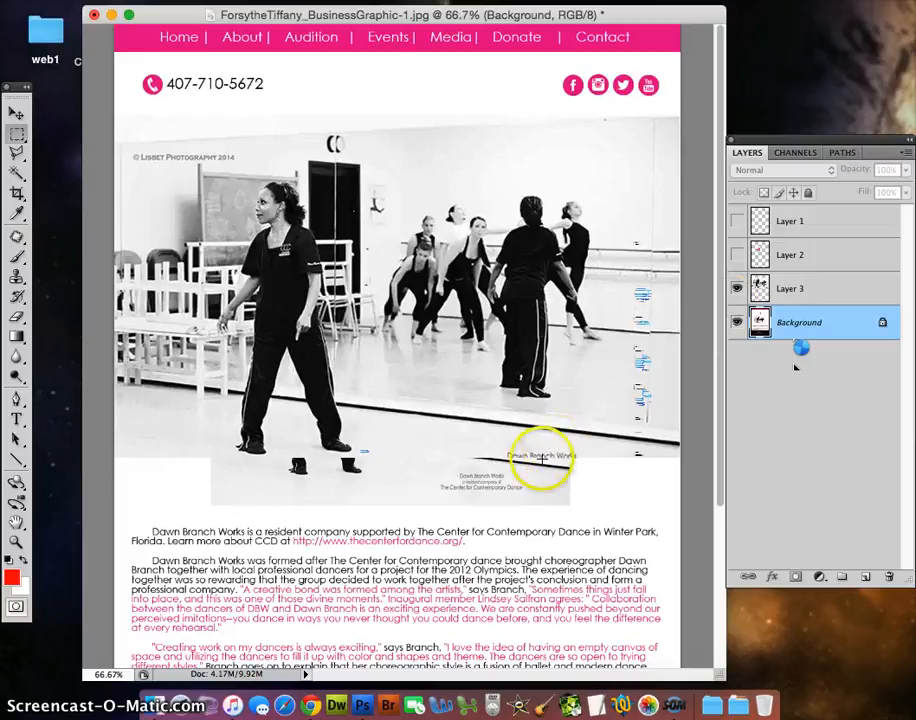
left_click_drag(234, 436, 188, 435)
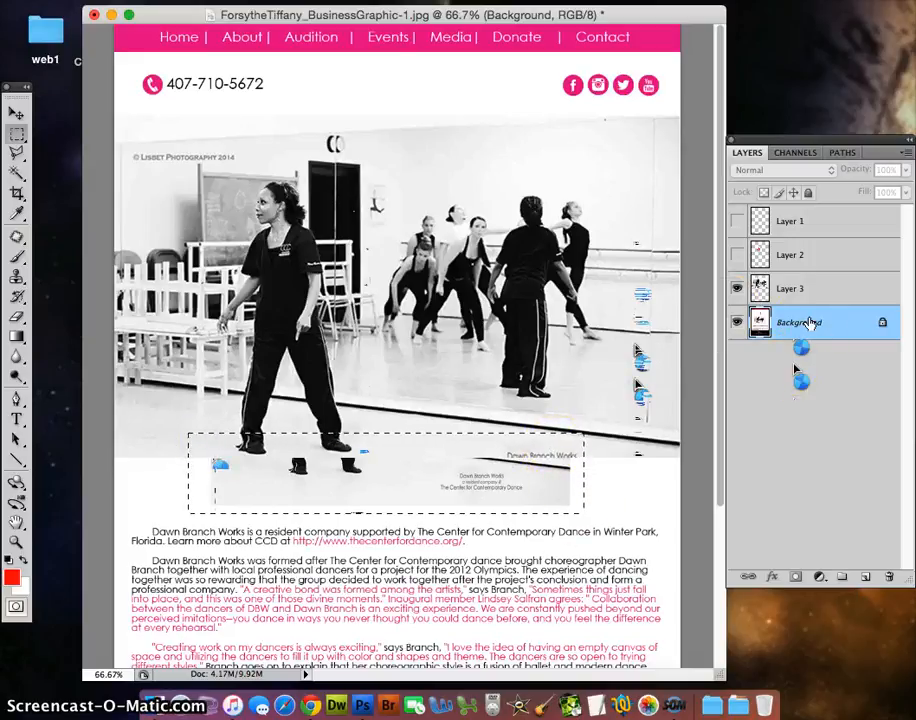
key("BackSpace")
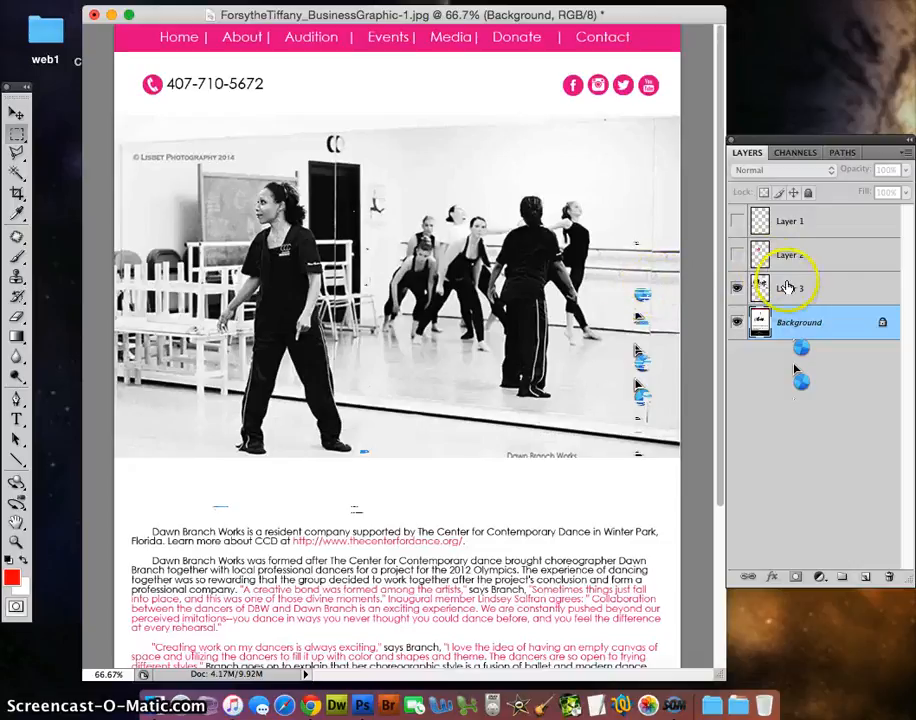
- Show the logo copy on Layer 2 and move it to the upper-left area of the photo
left_click(737, 256)
left_click(790, 255)
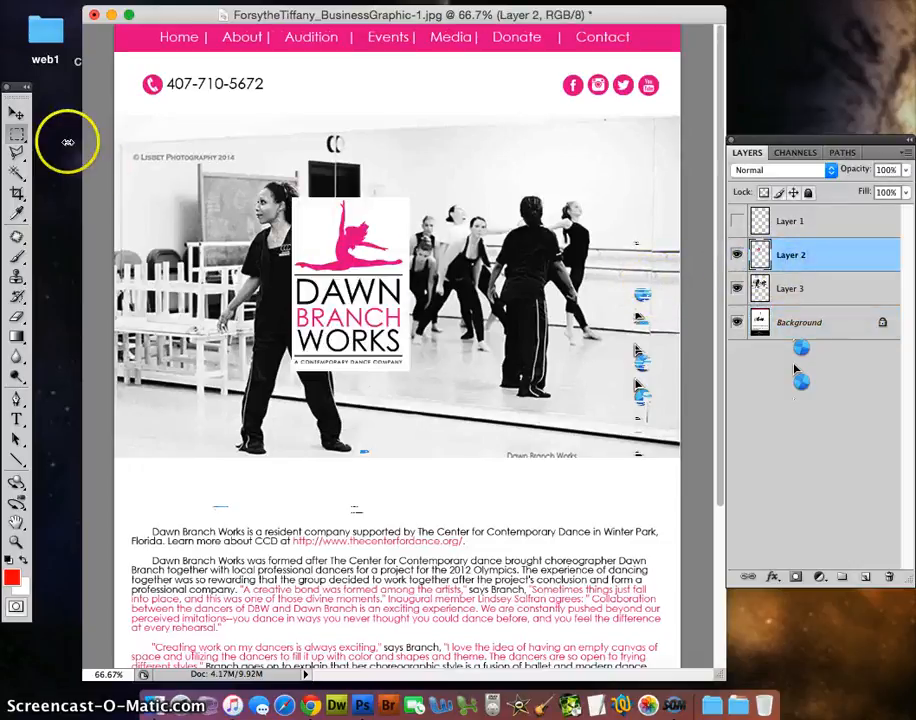
left_click(14, 114)
left_click_drag(353, 271, 195, 216)
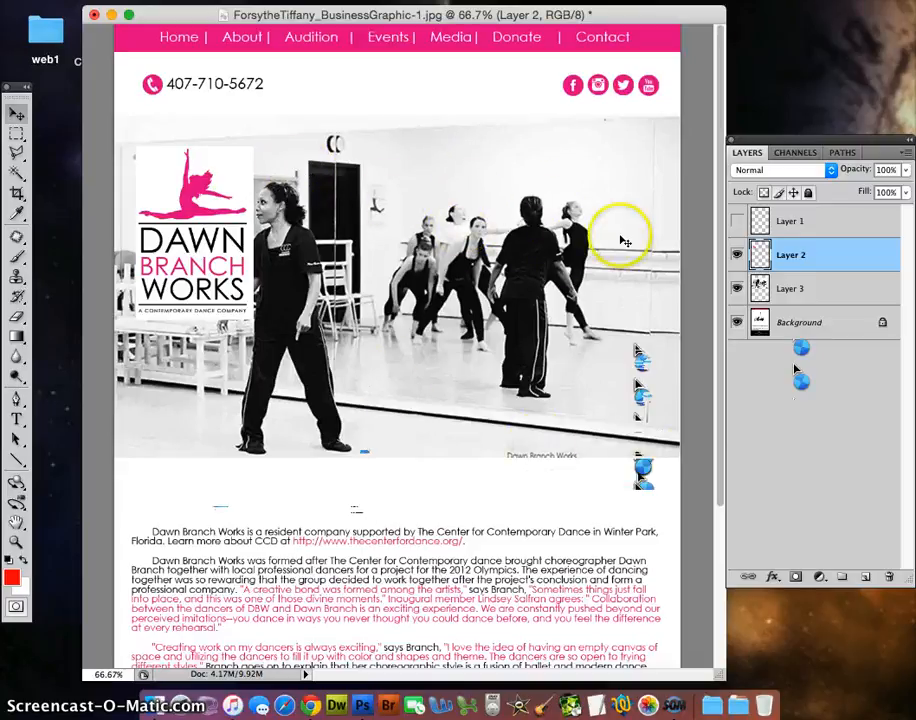
- Scale the photo on Layer 3 down proportionally to about four-fifths of the page width, keeping its upper-left corner in place
left_click(806, 290)
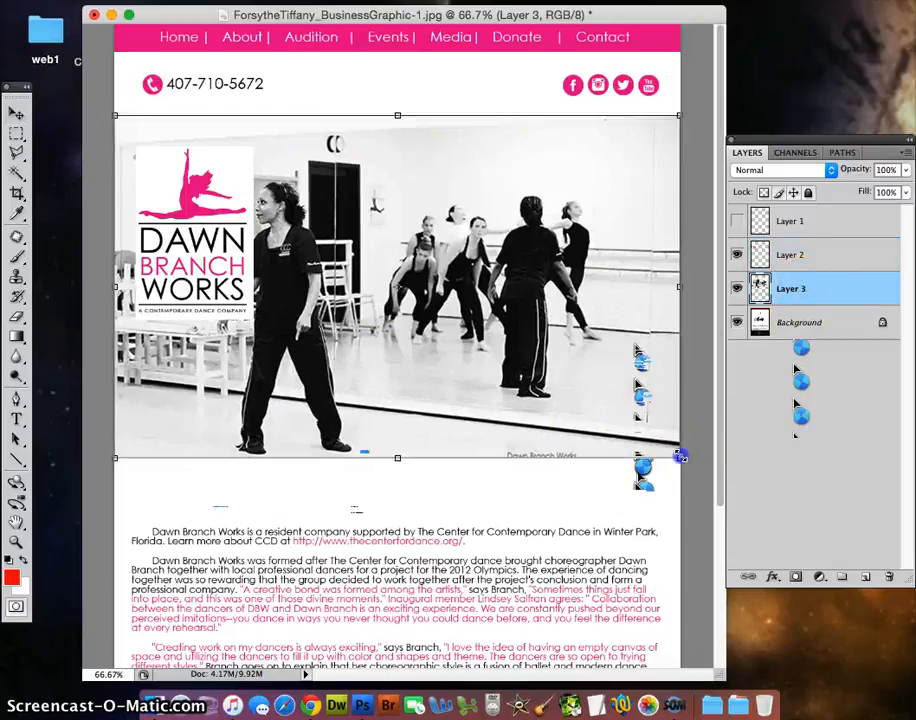
left_click_drag(680, 456, 587, 370)
left_click(733, 405)
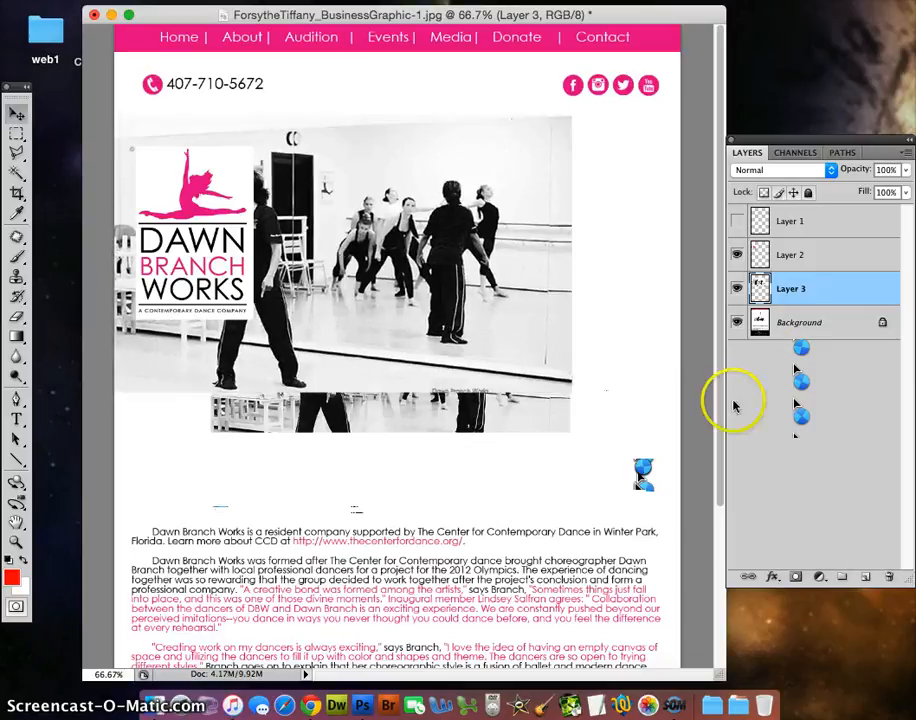
- Clear the original photo remnant below the resized copy on the Background layer, and delete the hidden markup layer, Layer 1
left_click(786, 335)
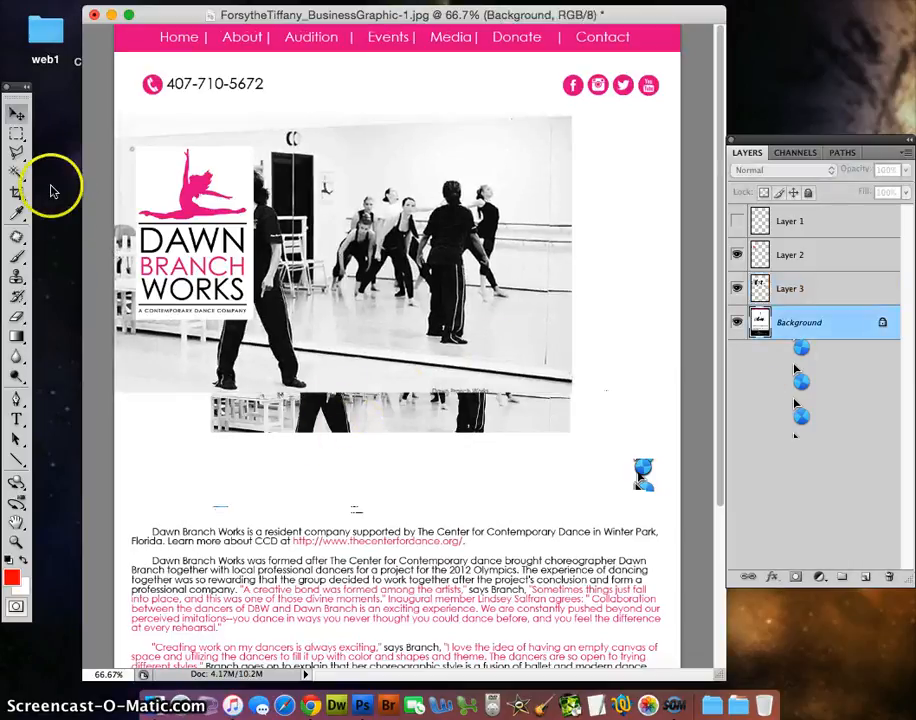
left_click_drag(558, 466, 606, 470)
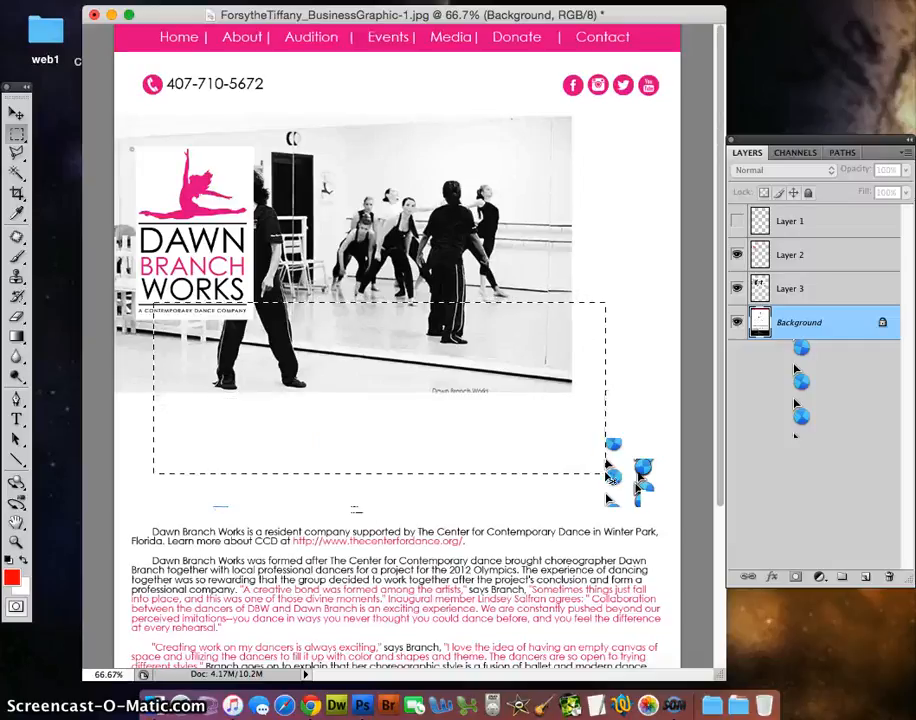
key("Delete")
left_click(548, 174)
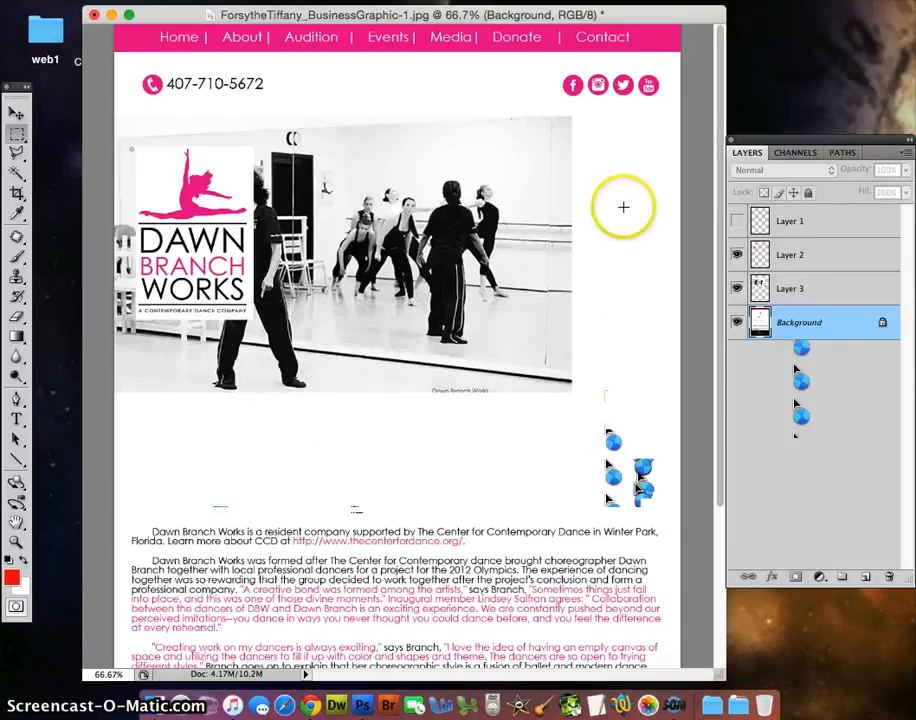
left_click(797, 225)
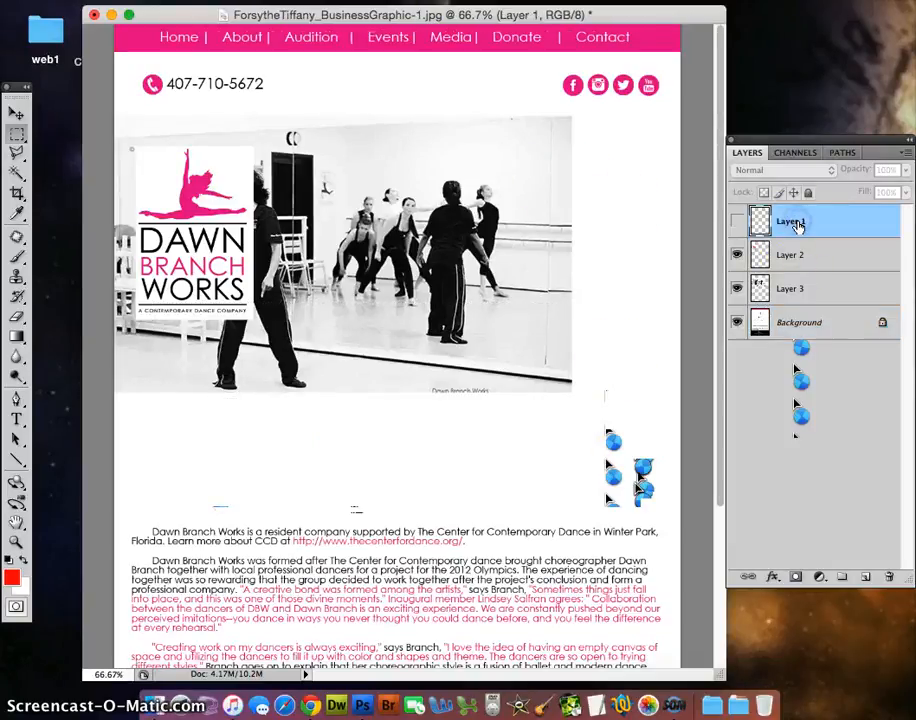
key("Delete")
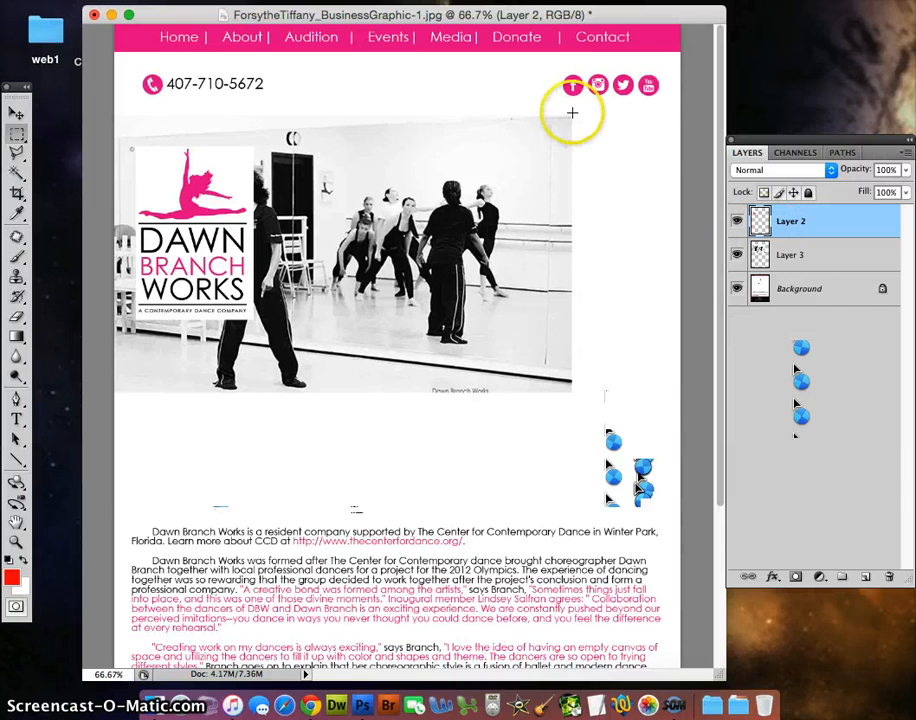
key("z")
left_click(583, 186)
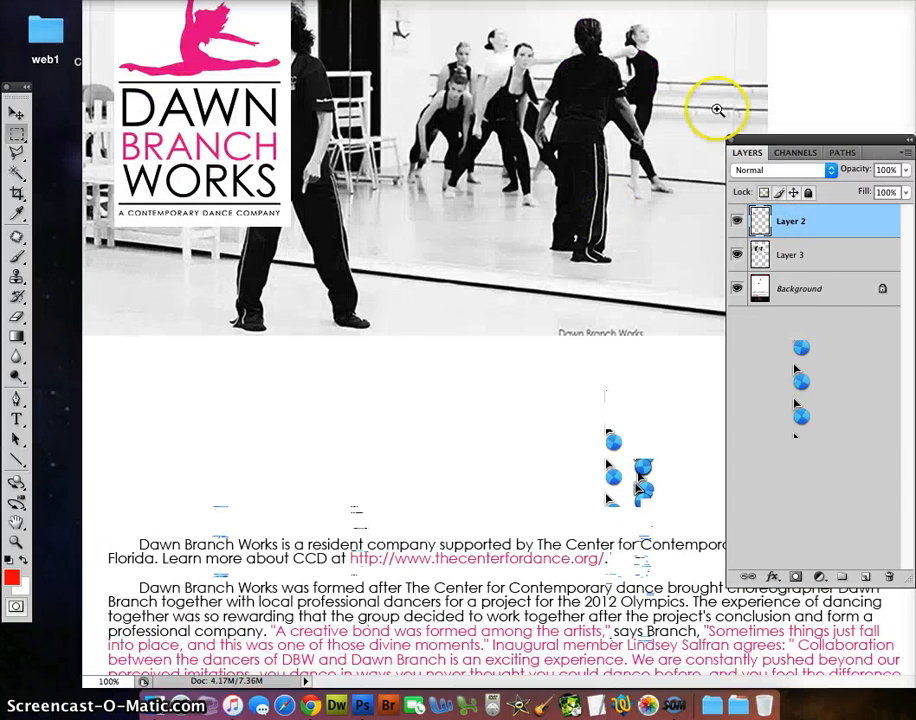
left_click(742, 76)
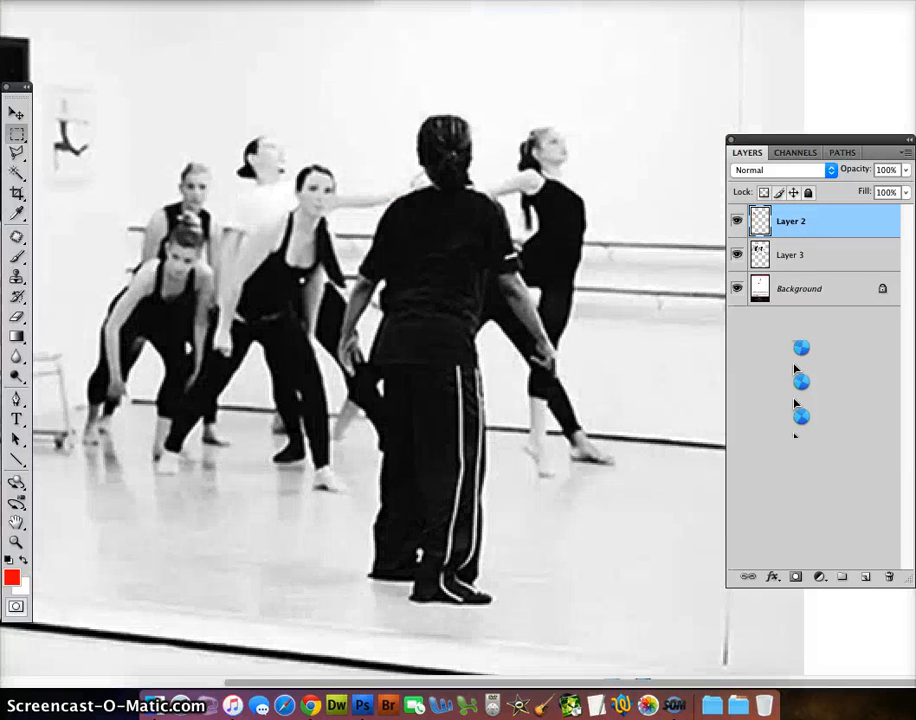
scroll(400, 340, "right", 5)
scroll(400, 340, "up", 2)
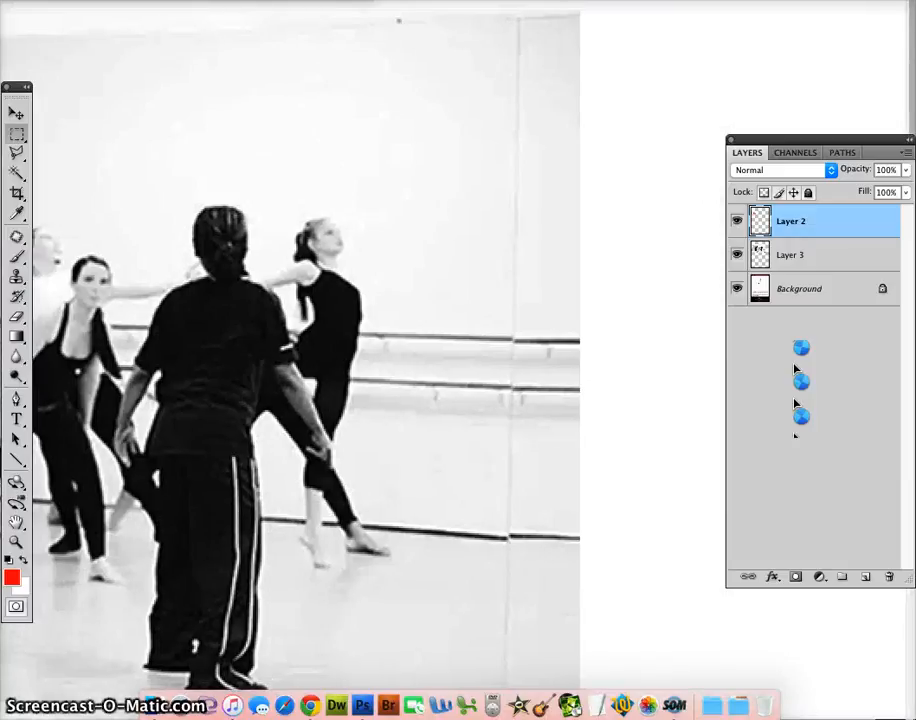
left_click_drag(637, 440, 577, 700)
scroll(612, 485, "down", 10)
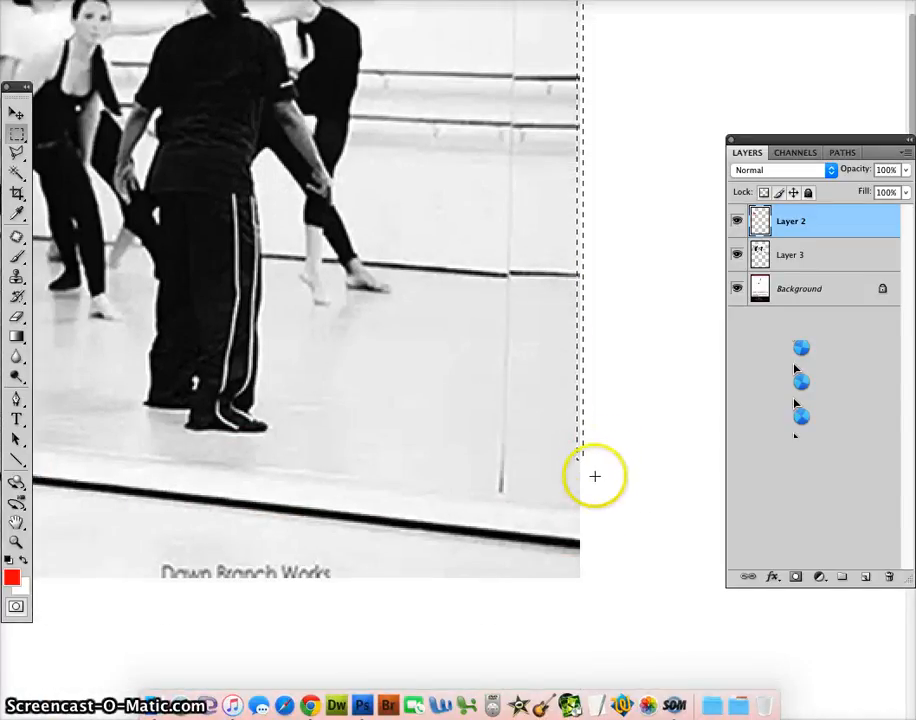
left_click_drag(583, 579, 566, 528)
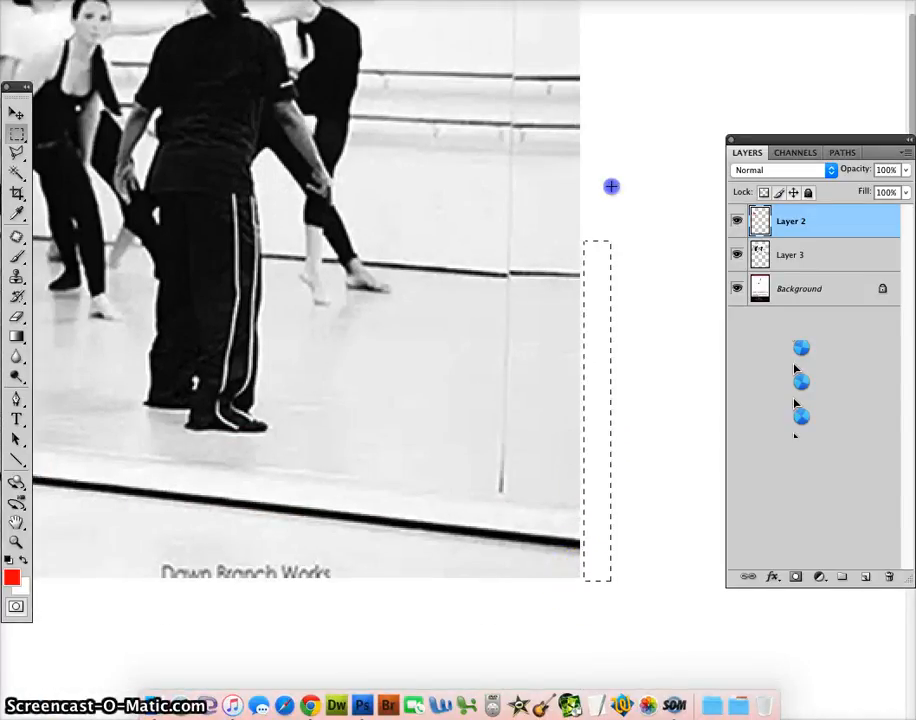
left_click_drag(611, 186, 603, 94)
- Select a narrow full-height strip at the photo's right edge and copy it from Layer 3 to a new layer
left_click(505, 238, "alt")
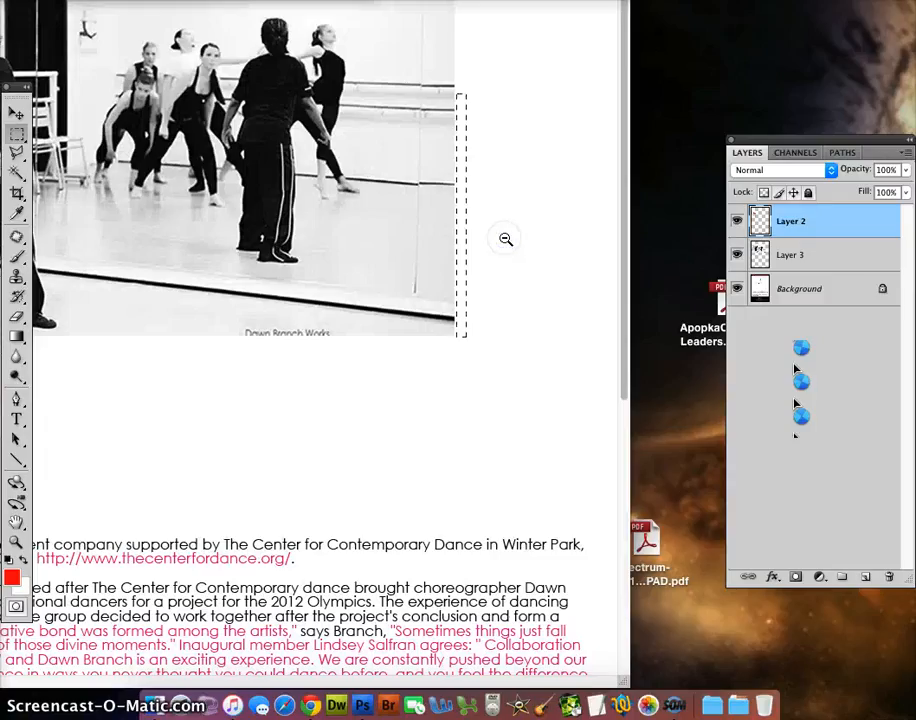
left_click_drag(509, 0, 605, 137)
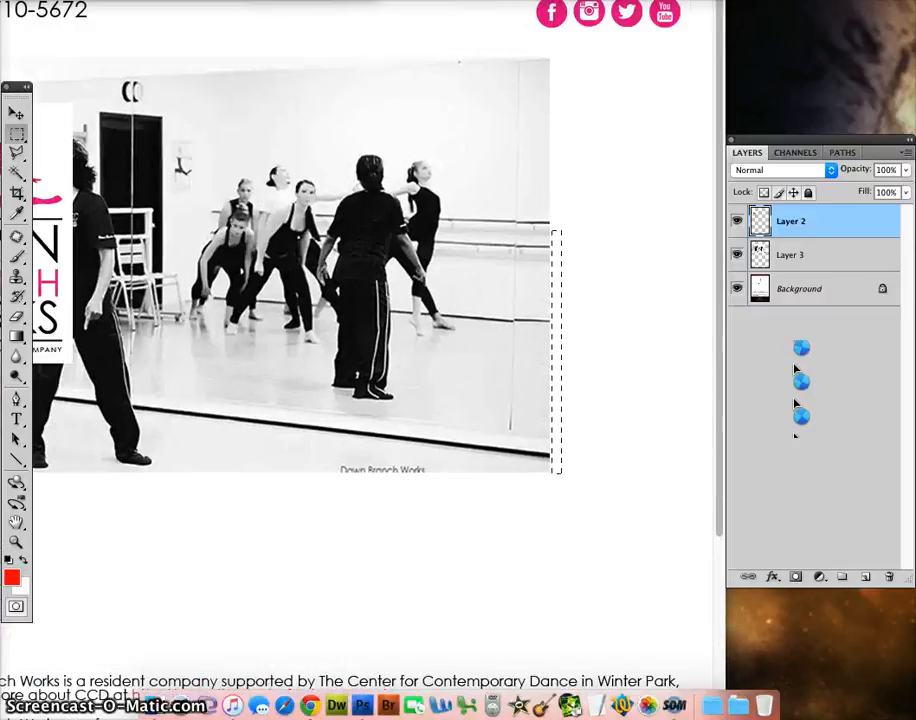
left_click(558, 57)
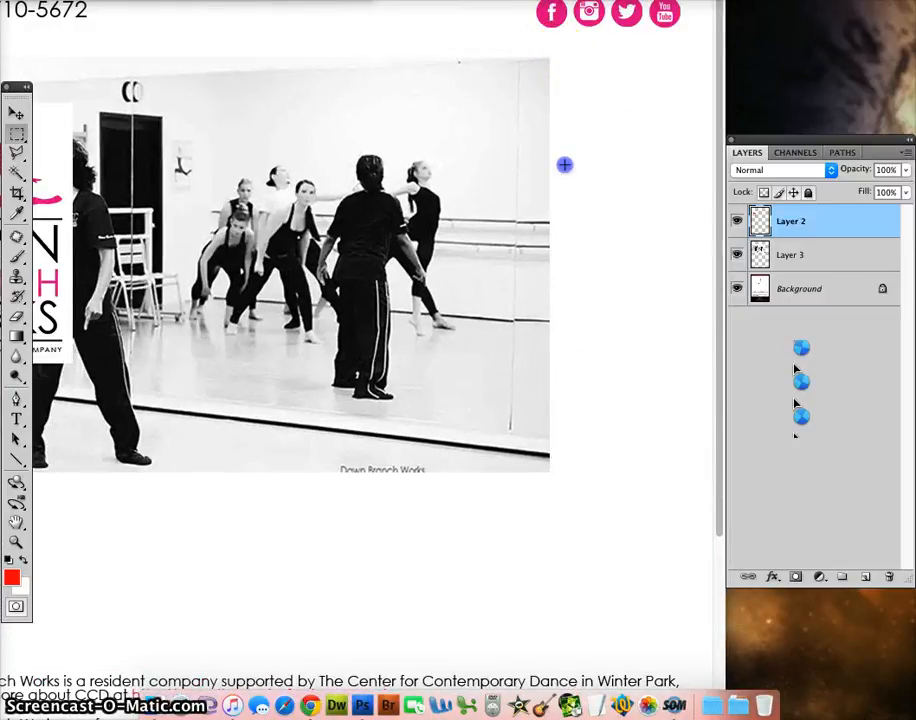
left_click_drag(539, 475, 547, 486)
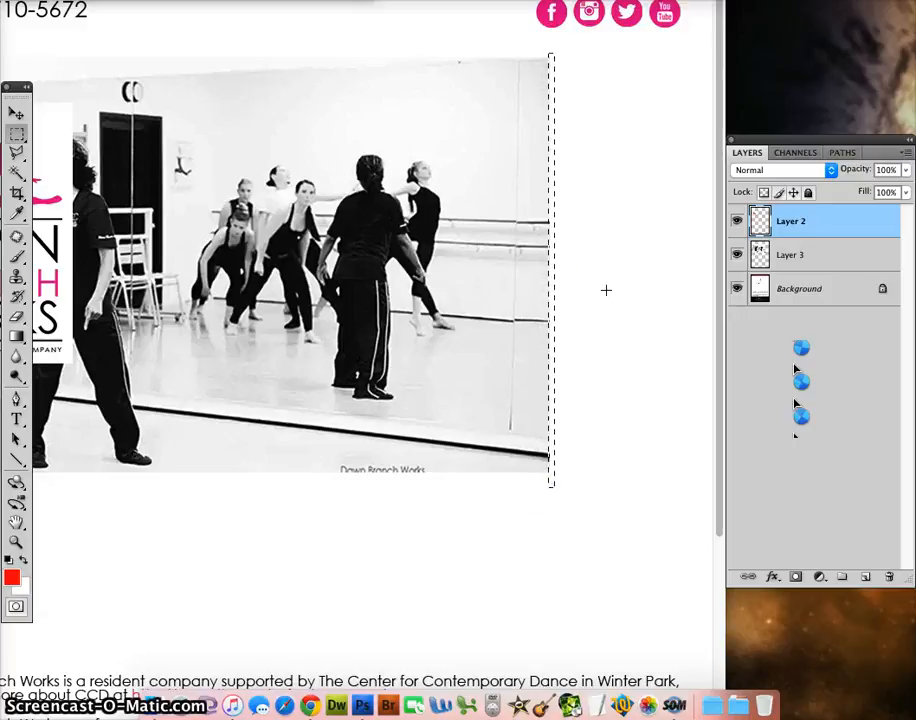
left_click(693, 284)
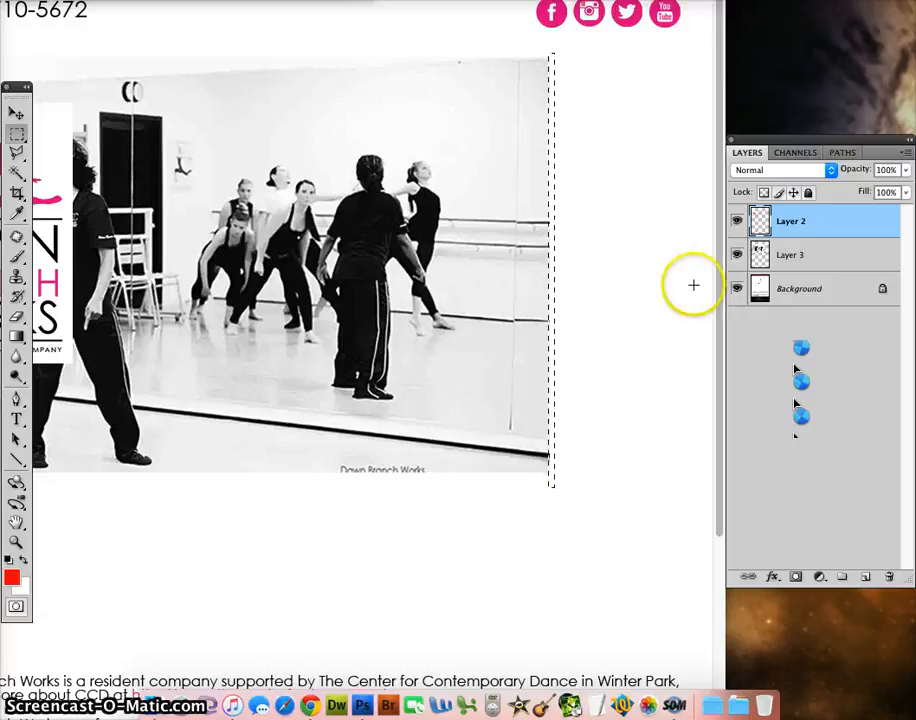
left_click(794, 254)
key("super+j")
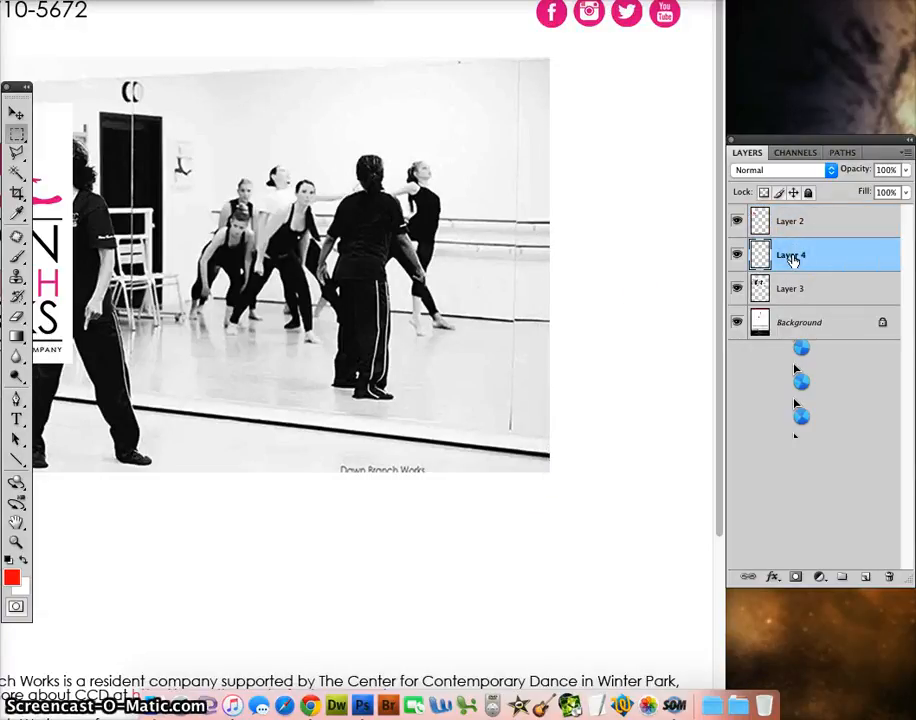
- Stretch the copied strip horizontally until it fills the empty space between the photo and the page's right edge
key("super+t")
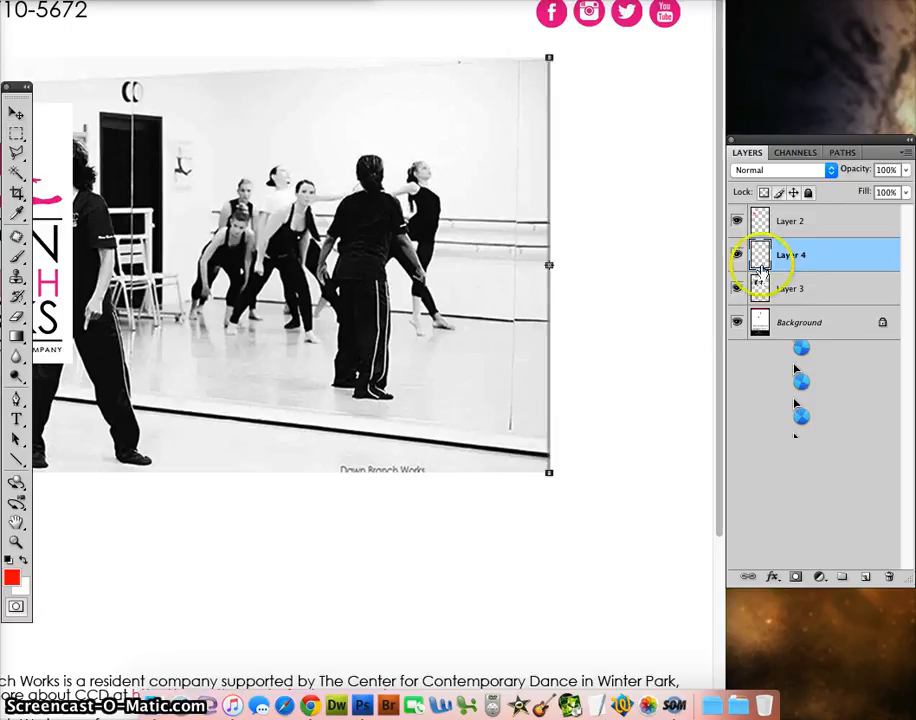
left_click_drag(550, 265, 790, 256)
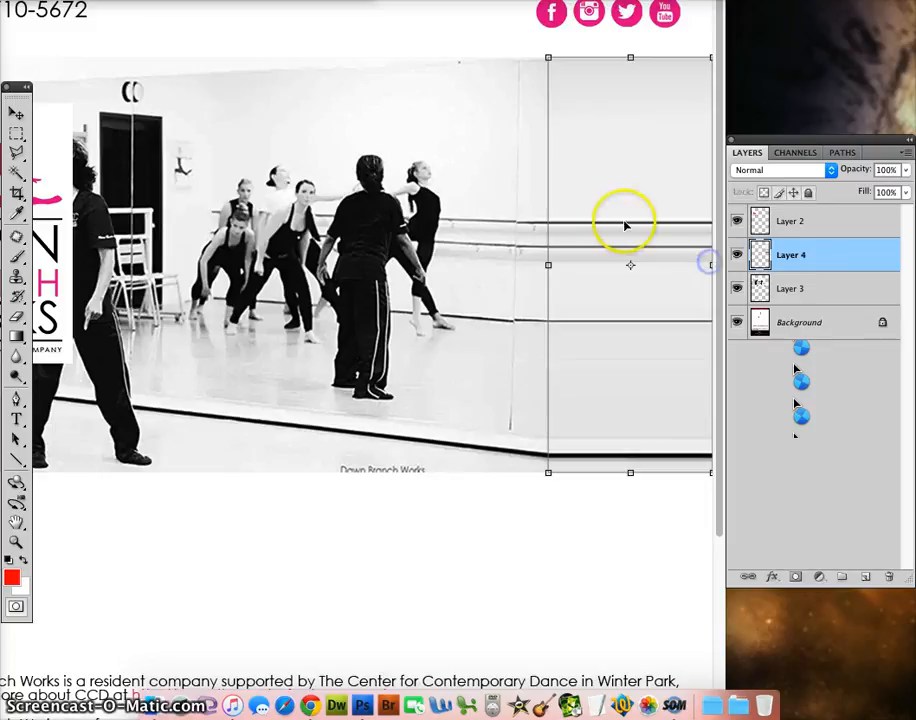
key("Return")
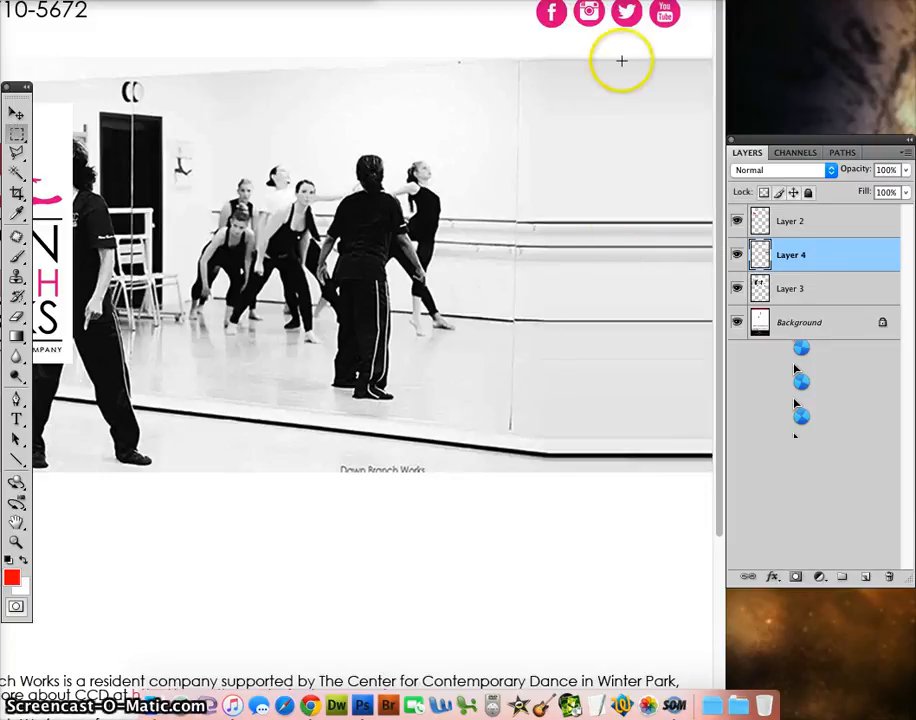
- Distort the stretched strip by pulling its lower-right corner down so its lines follow the slant of the photo's perspective
left_click(443, 203, "alt+super")
left_click_drag(313, 0, 522, 10)
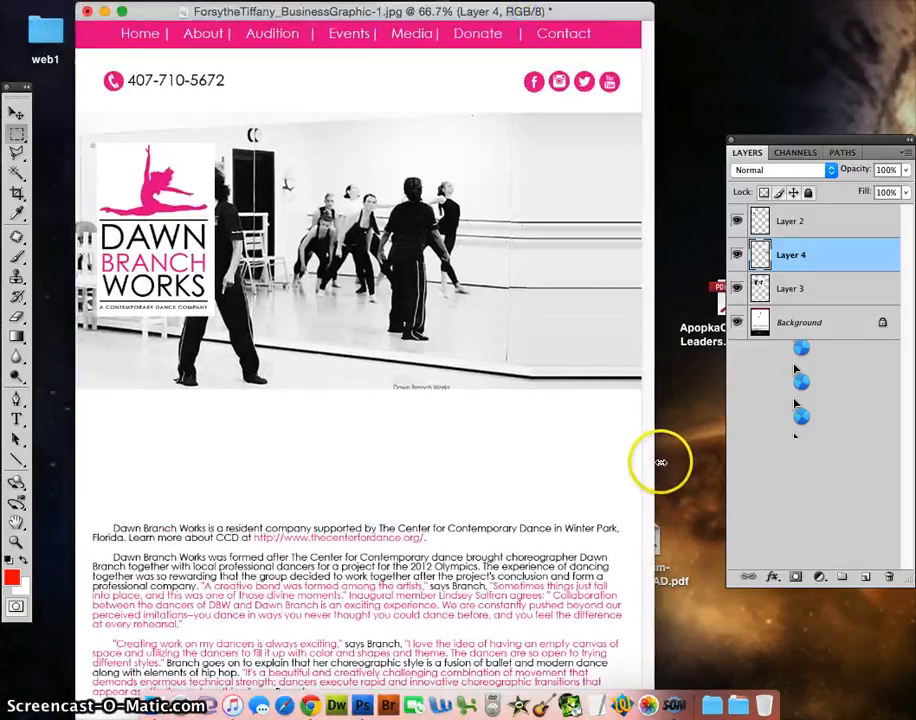
left_click_drag(658, 464, 746, 467)
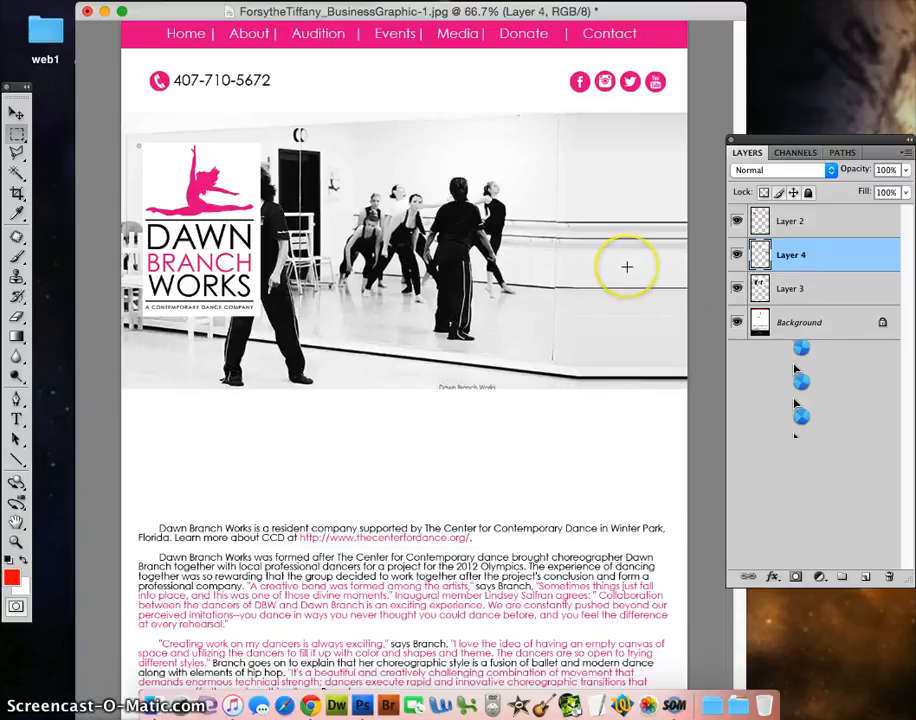
key("super+t")
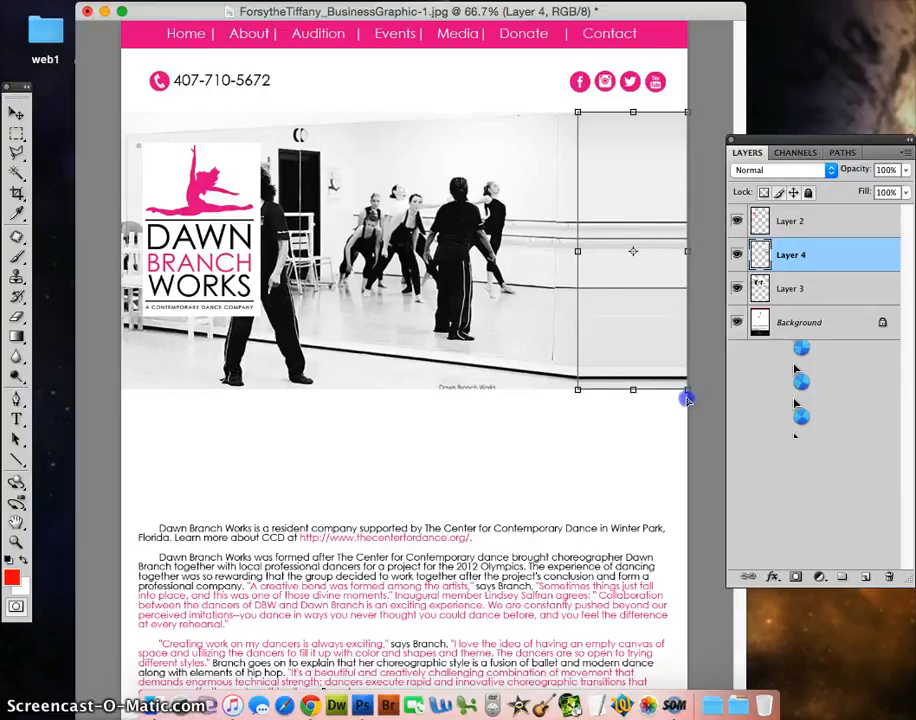
left_click_drag(686, 398, 686, 409)
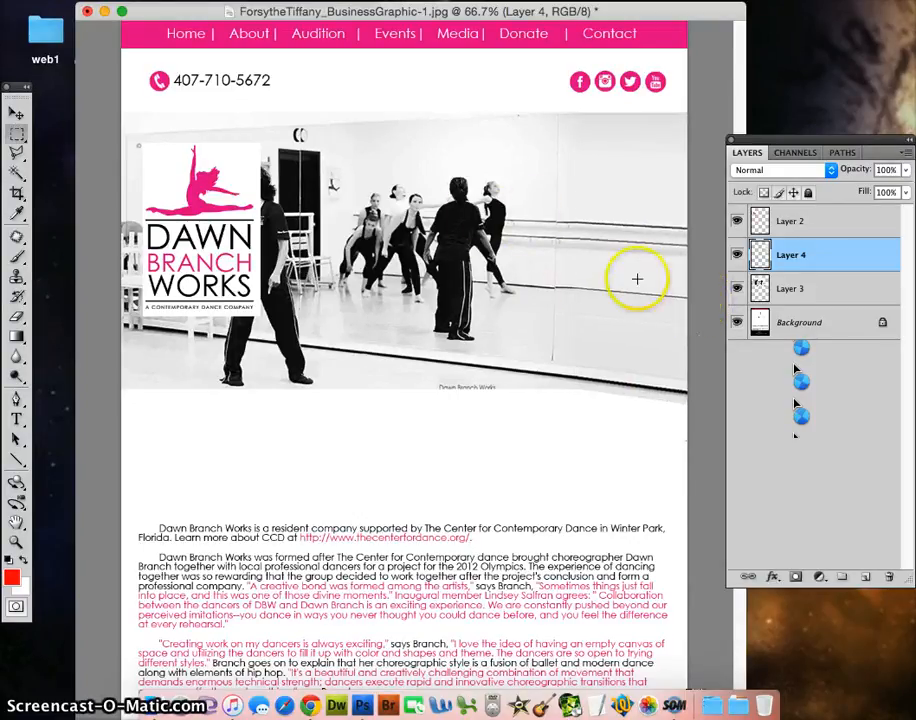
left_click(56, 23)
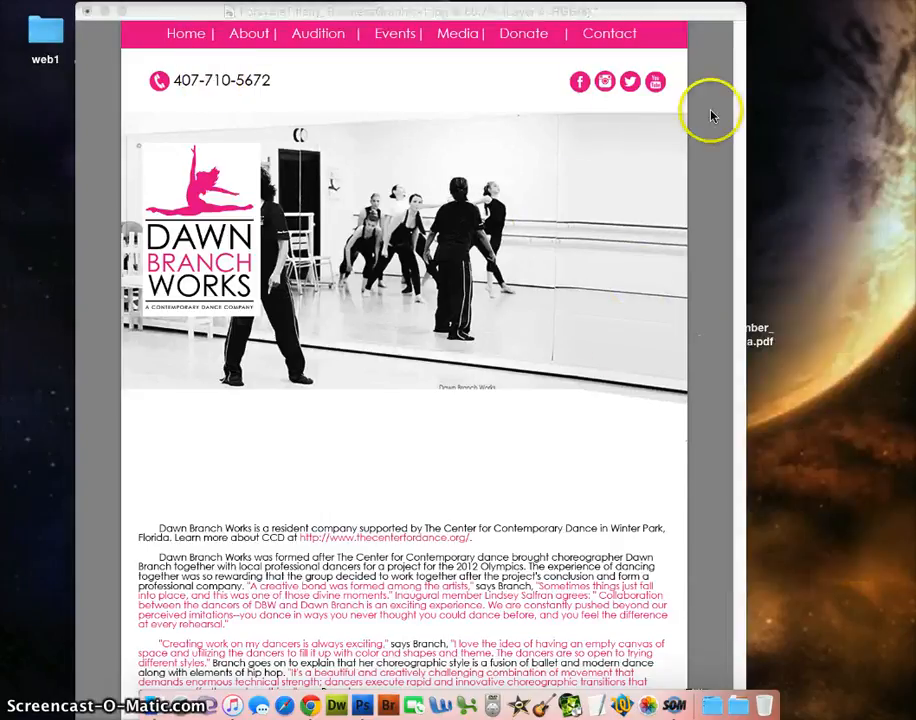
left_click(488, 396)
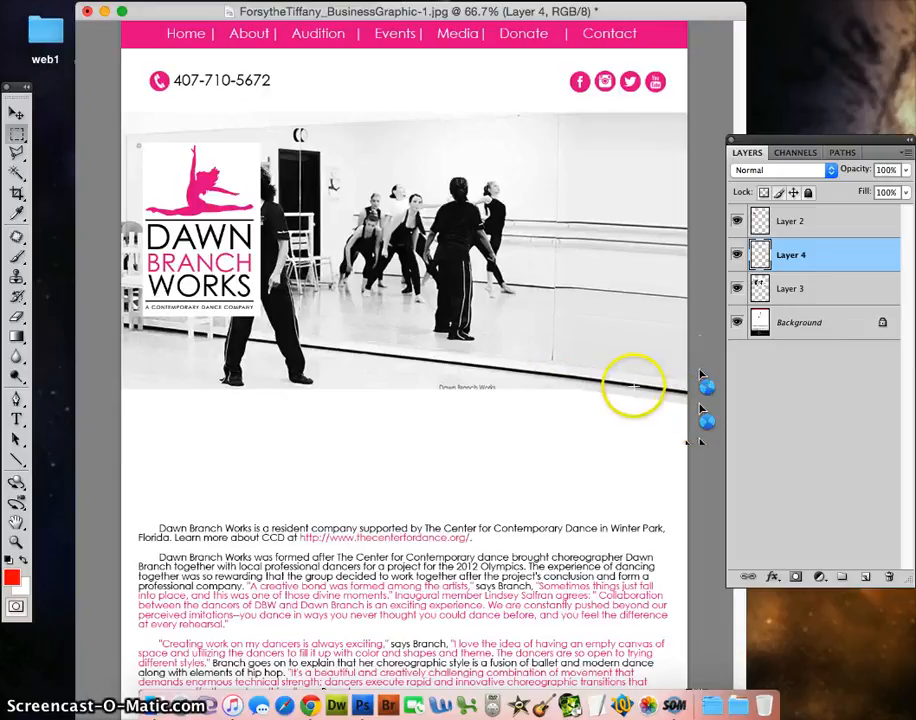
- Clear the slanted part of Layer 4 that hangs below the photo's lower edge, and compare the page without that layer
left_click_drag(368, 418, 741, 390)
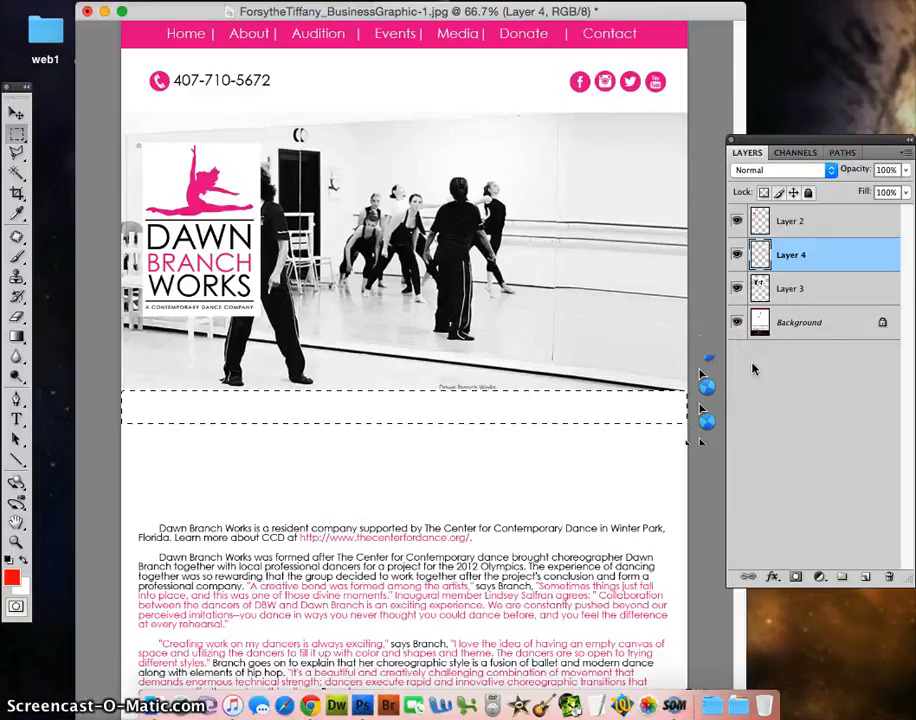
left_click(737, 255)
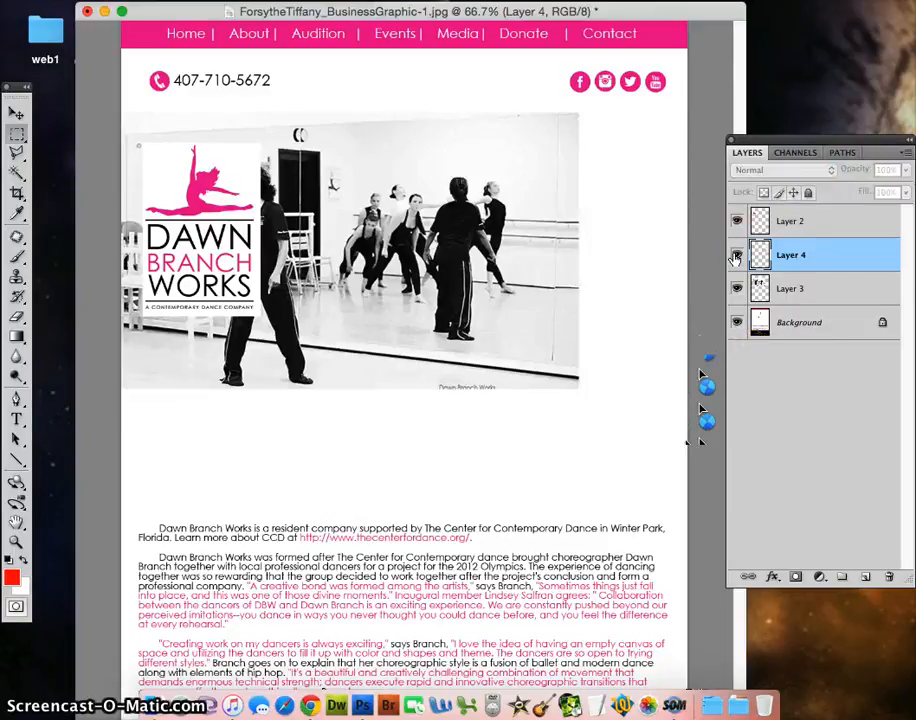
left_click(737, 255)
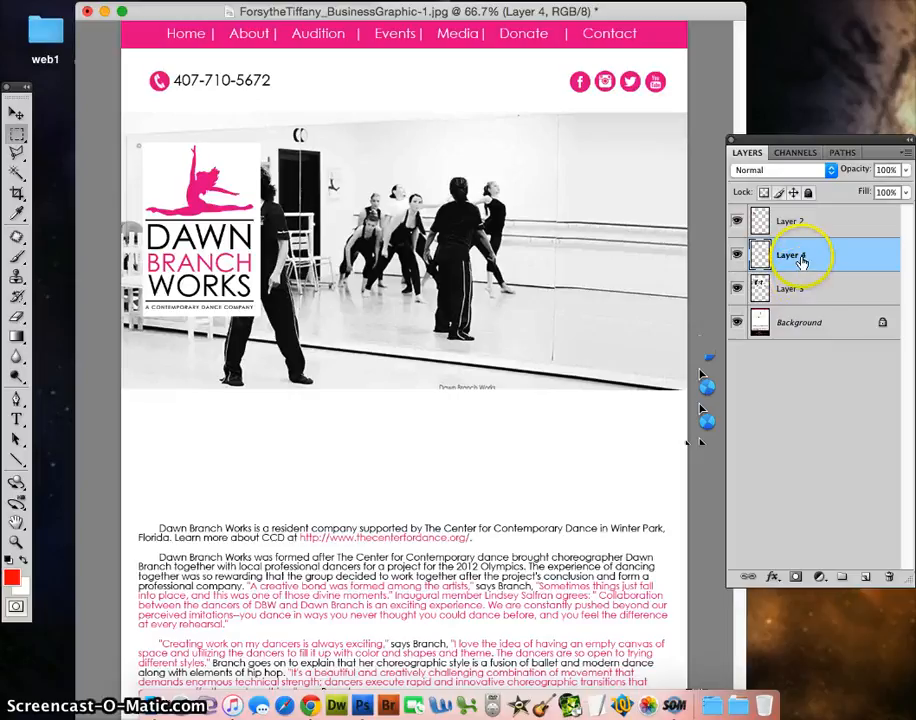
- Merge Layer 4 down into the photo on Layer 3, and toggle the merged layer's visibility to check it
key("ctrl+e")
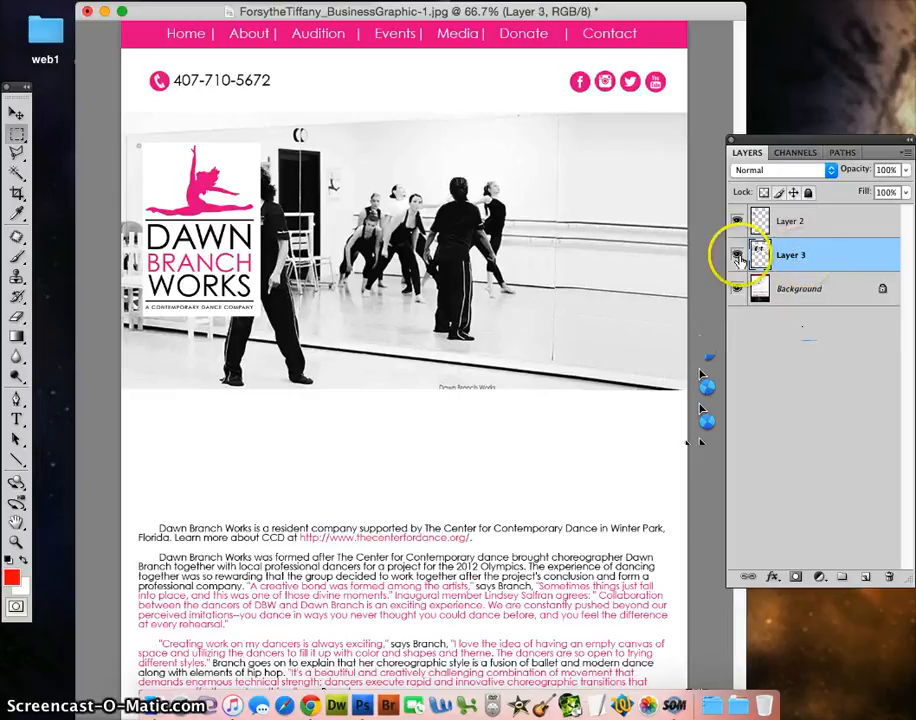
left_click(737, 255)
left_click(737, 255)
left_click(737, 255)
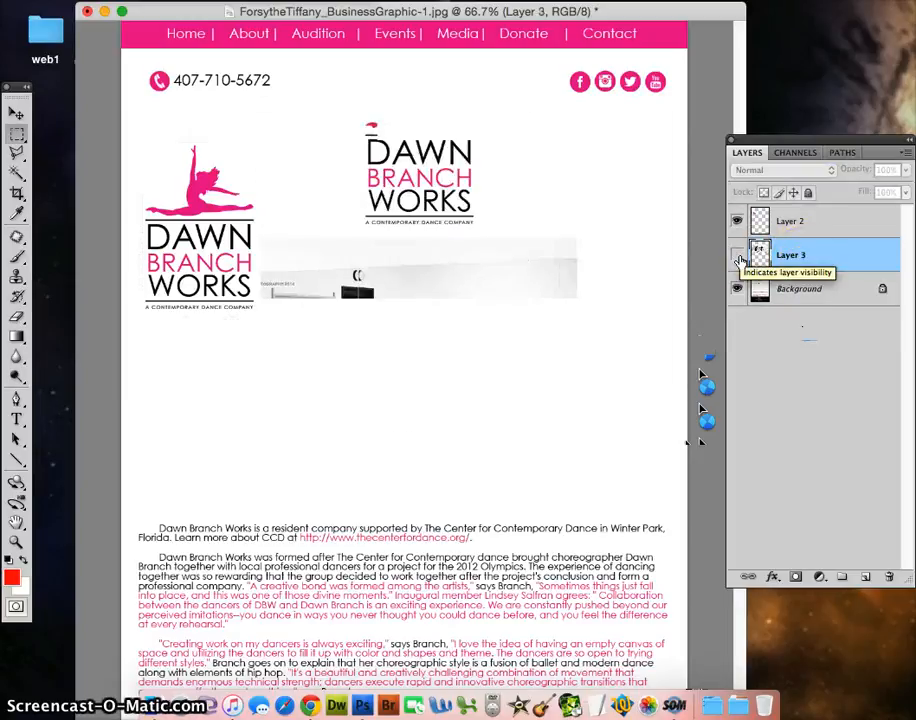
left_click(737, 255)
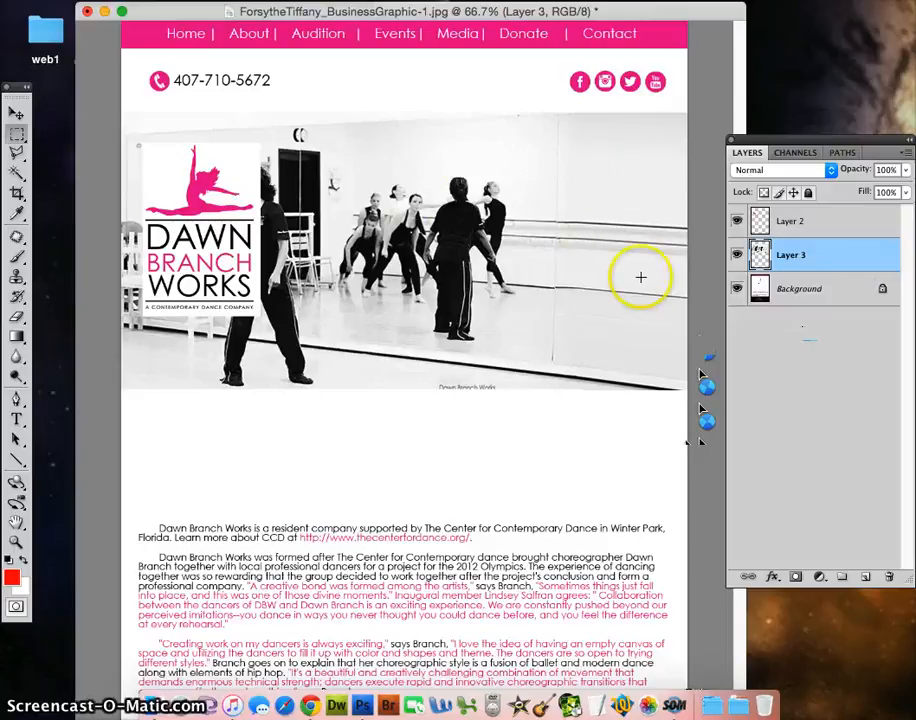
- Hide the logo on Layer 2 and flip the extended photo on Layer 3 horizontally
left_click(738, 223)
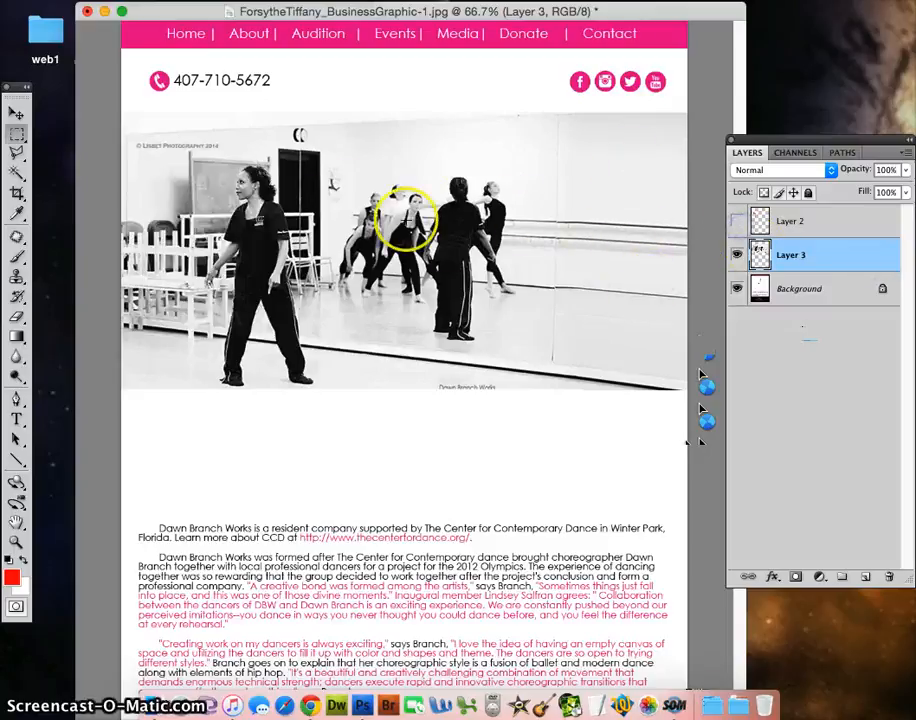
right_click(831, 255)
right_click(804, 256)
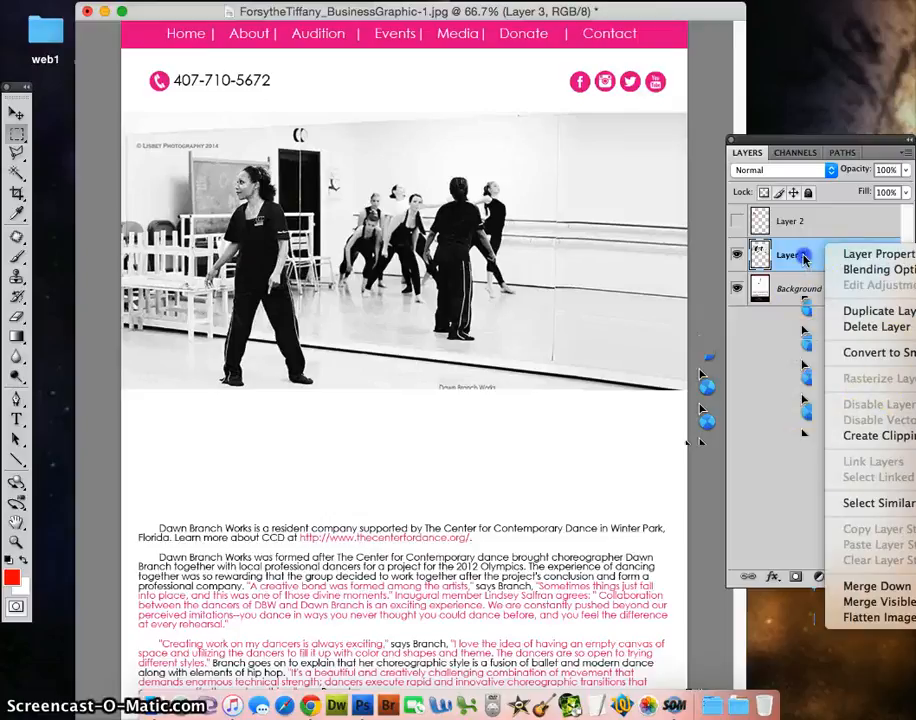
key("super+t")
left_click(586, 258)
right_click(586, 258)
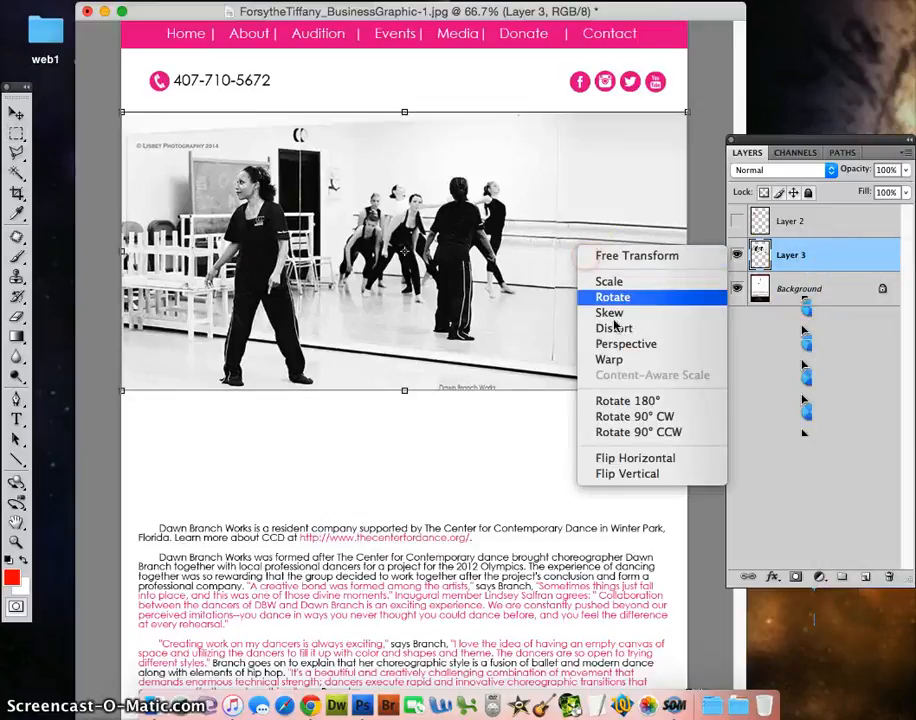
left_click(636, 458)
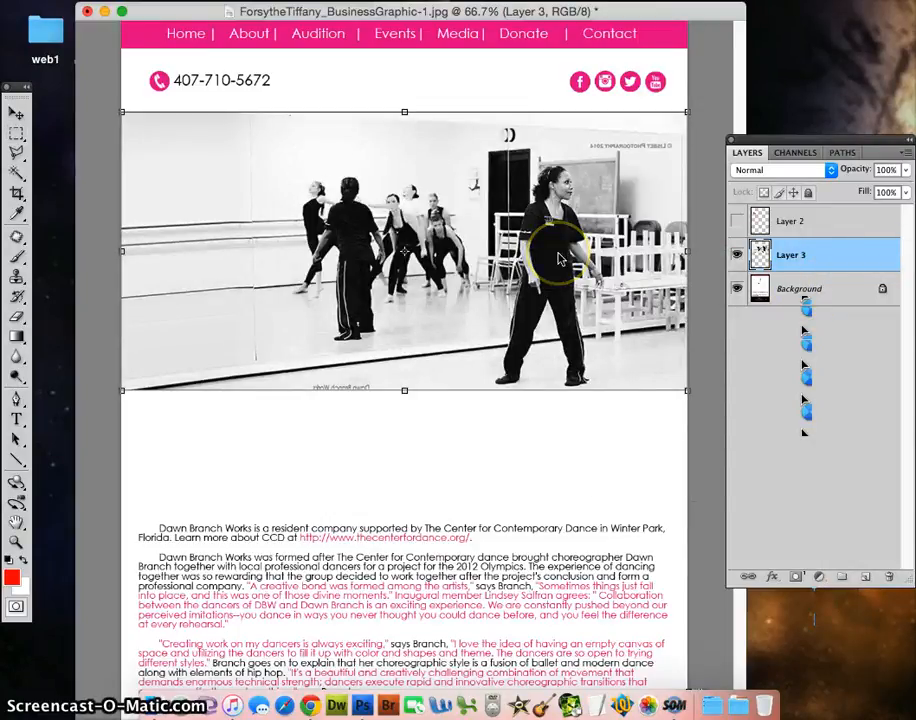
key("Return")
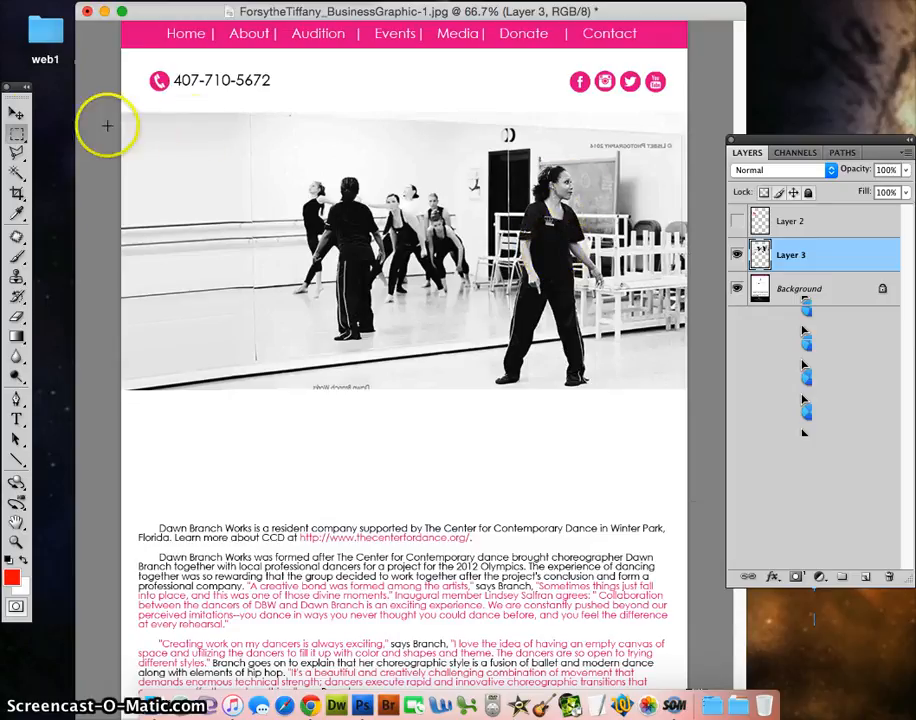
- Show the logo on Layer 2 again and move it slightly to the right over the photo's empty wall
left_click(15, 115)
left_click(737, 221)
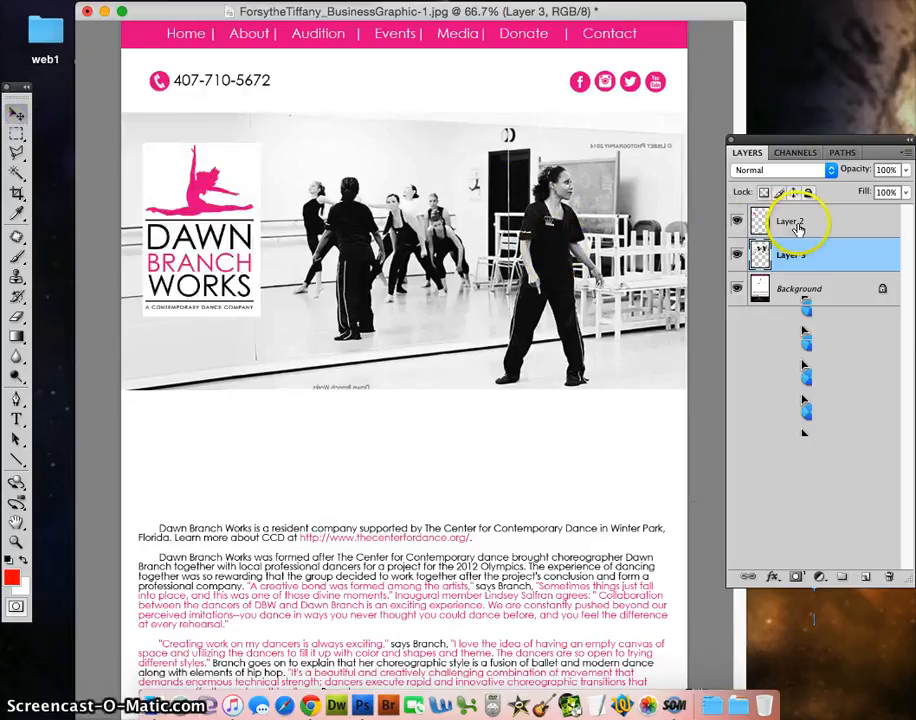
left_click(785, 222)
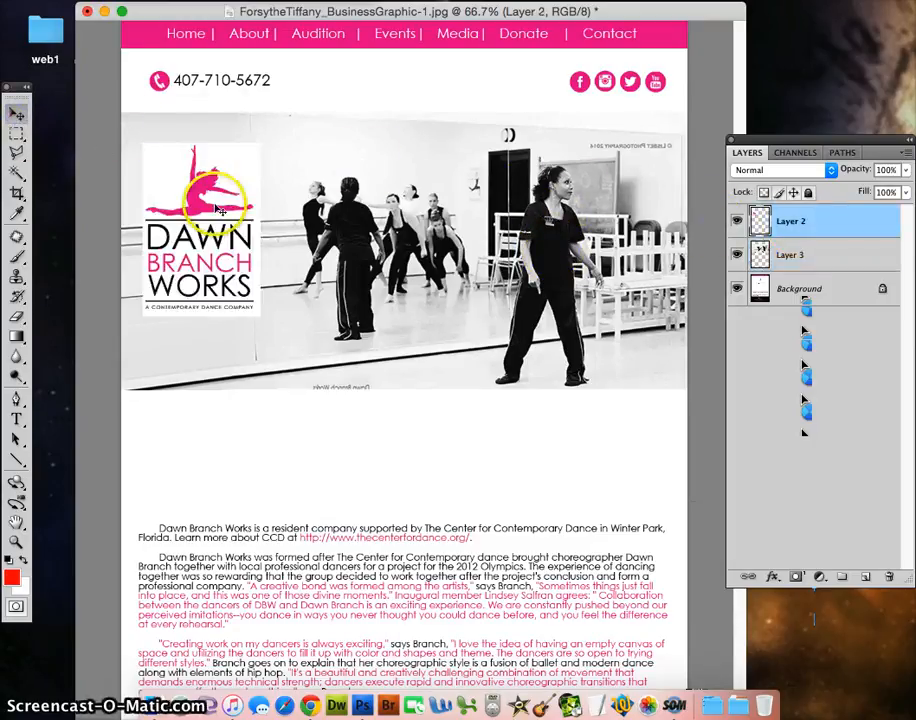
mouse_move(215, 208)
left_mouse_down()
mouse_move(240, 220)
mouse_move(234, 188)
mouse_move(233, 209)
left_mouse_up()
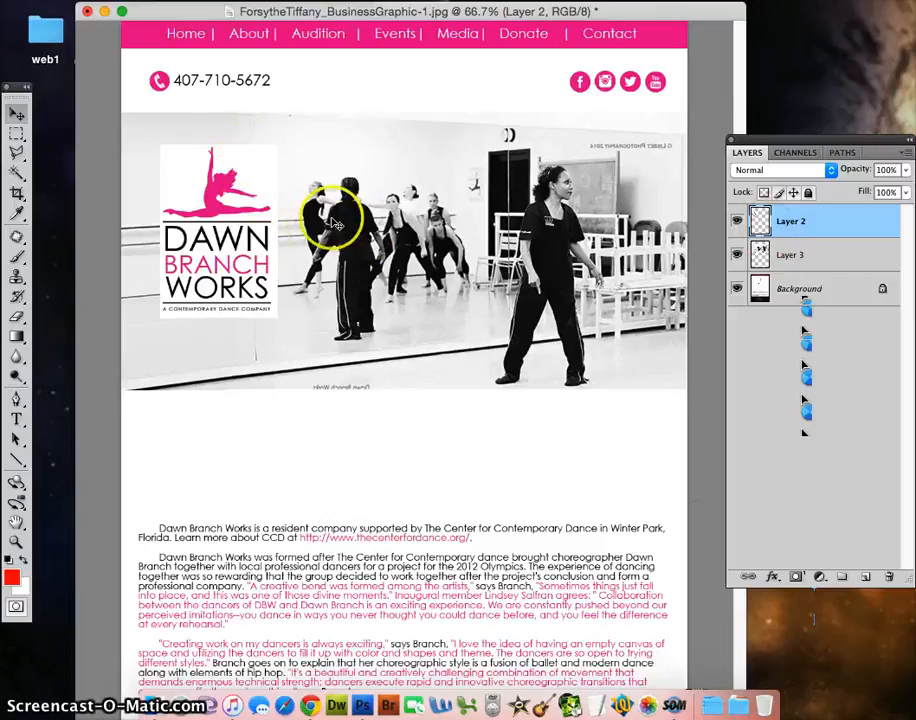
- Set the logo layer's blend mode to Multiply and move the logo up and slightly left over the photo's wall
left_click(811, 174)
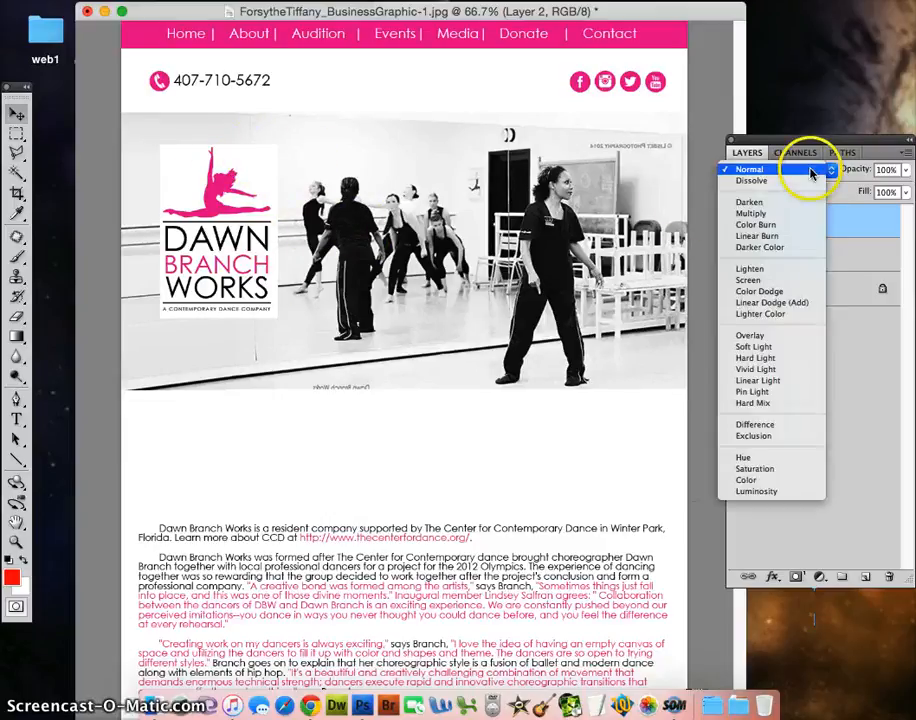
left_click(786, 215)
left_click_drag(211, 247, 220, 205)
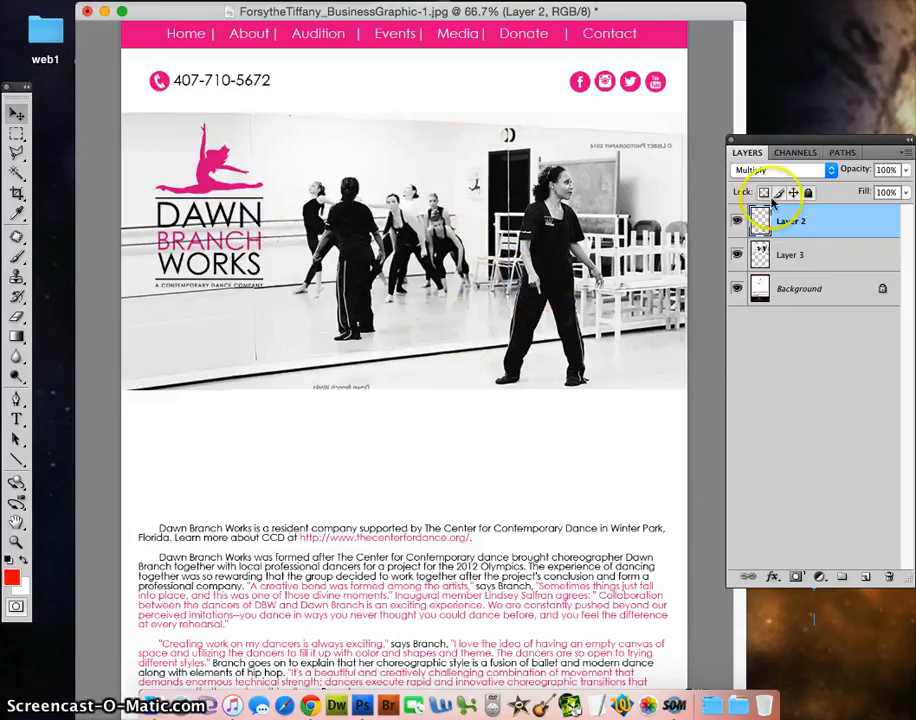
- Add a Levels adjustment layer masked to the photo on Layer 3, with the white input level set to 247
left_click(810, 256)
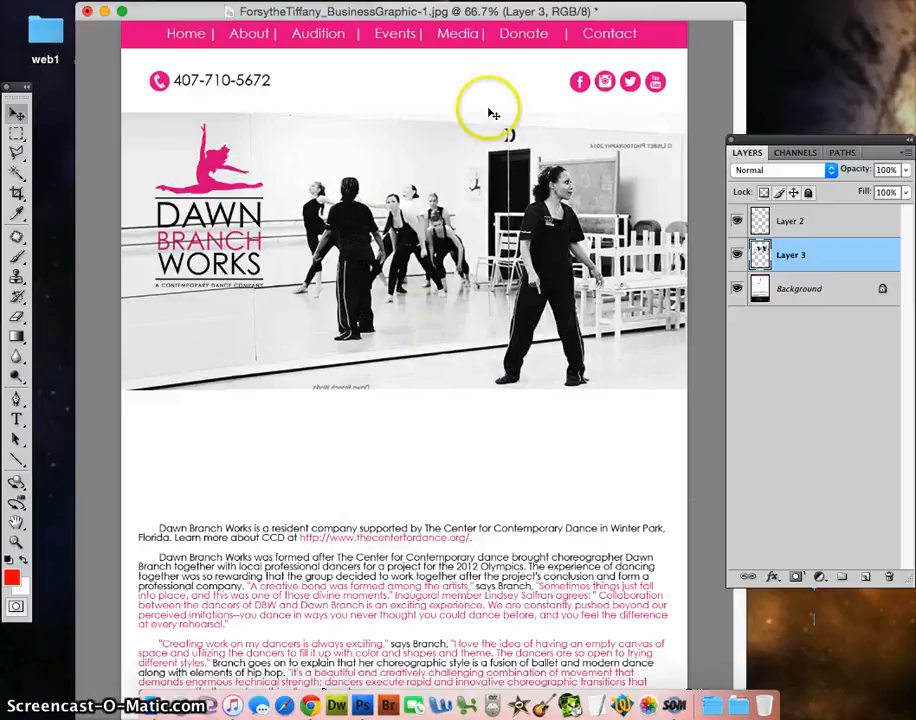
left_click(761, 254, "super")
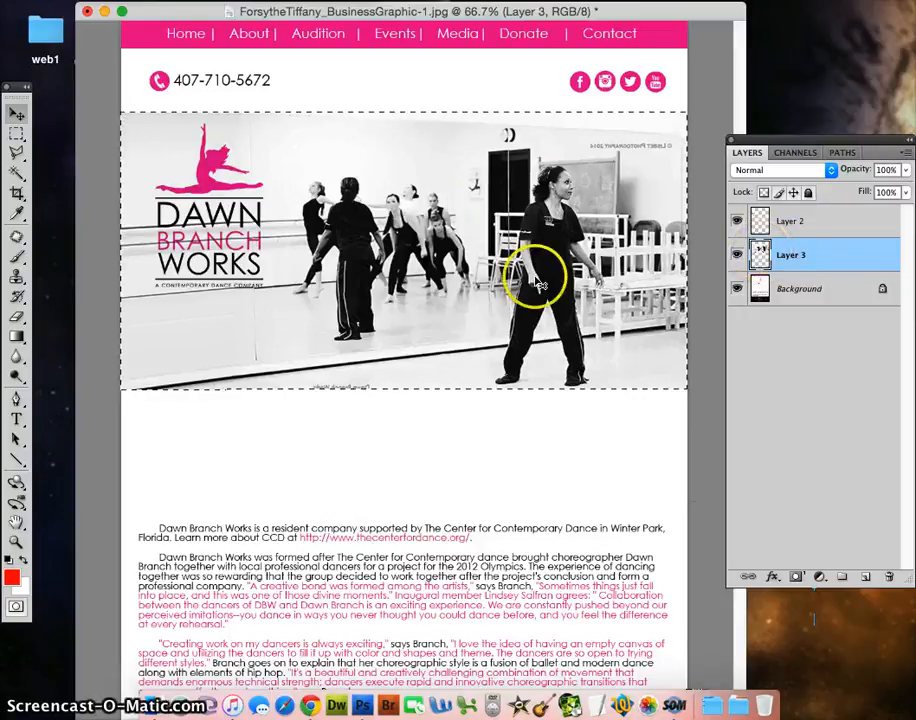
left_click(819, 577)
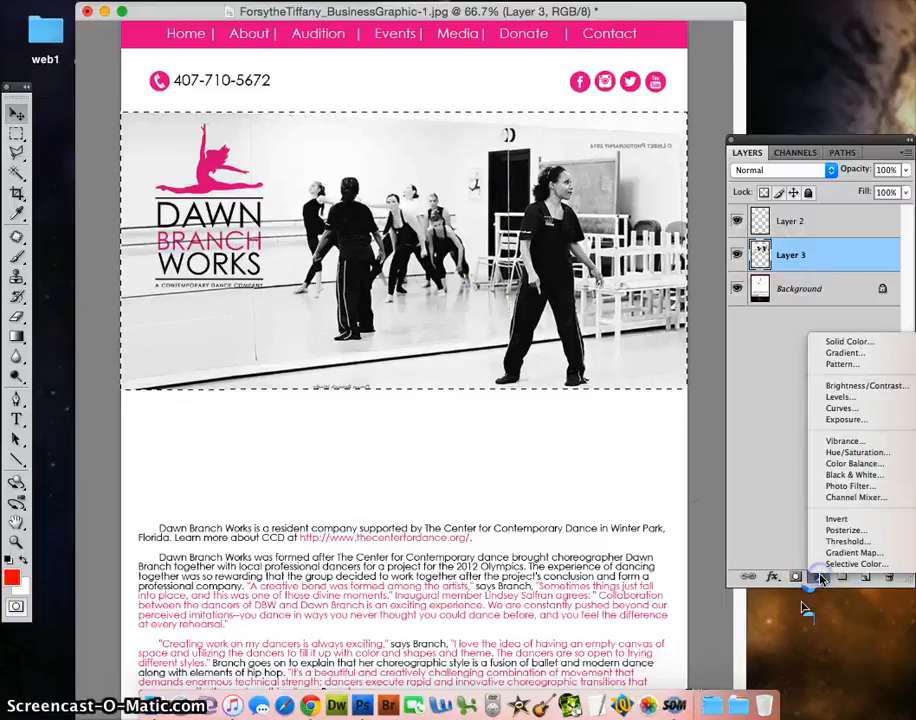
left_click(857, 398)
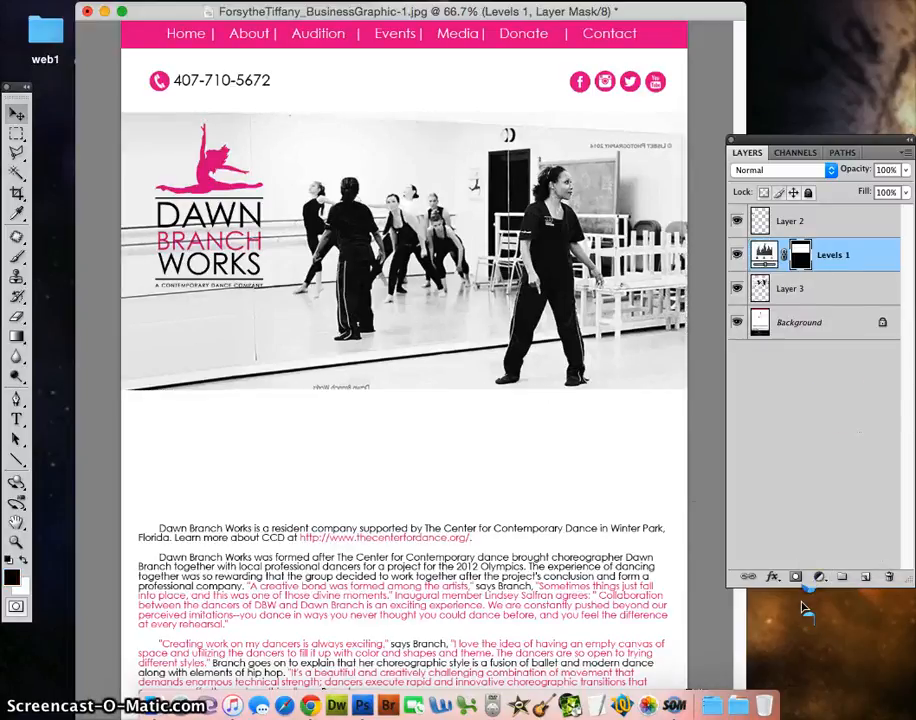
left_click_drag(900, 40, 391, 404)
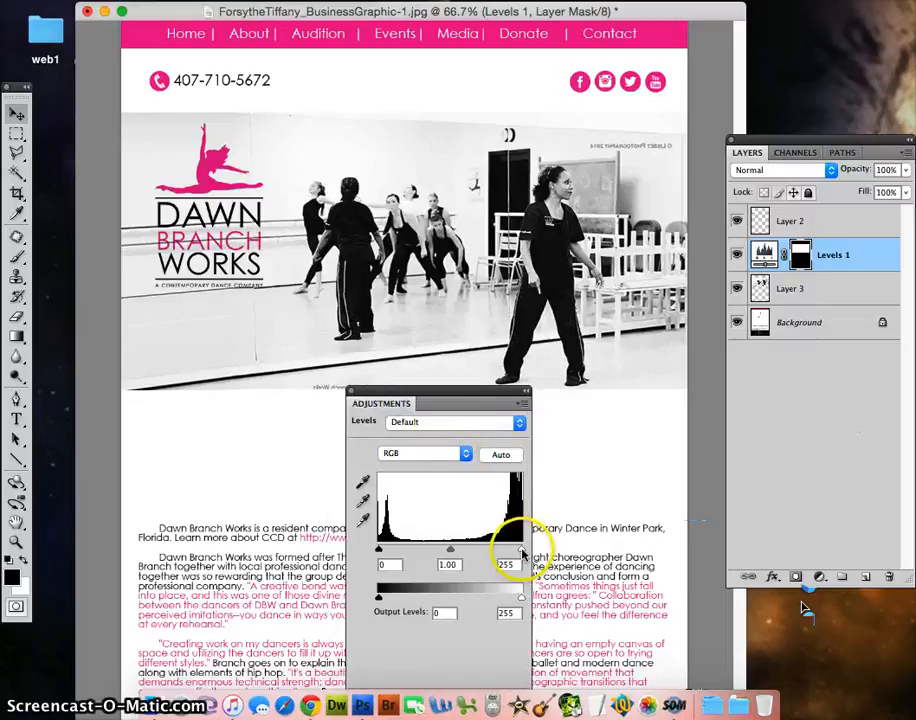
left_click_drag(517, 552, 514, 552)
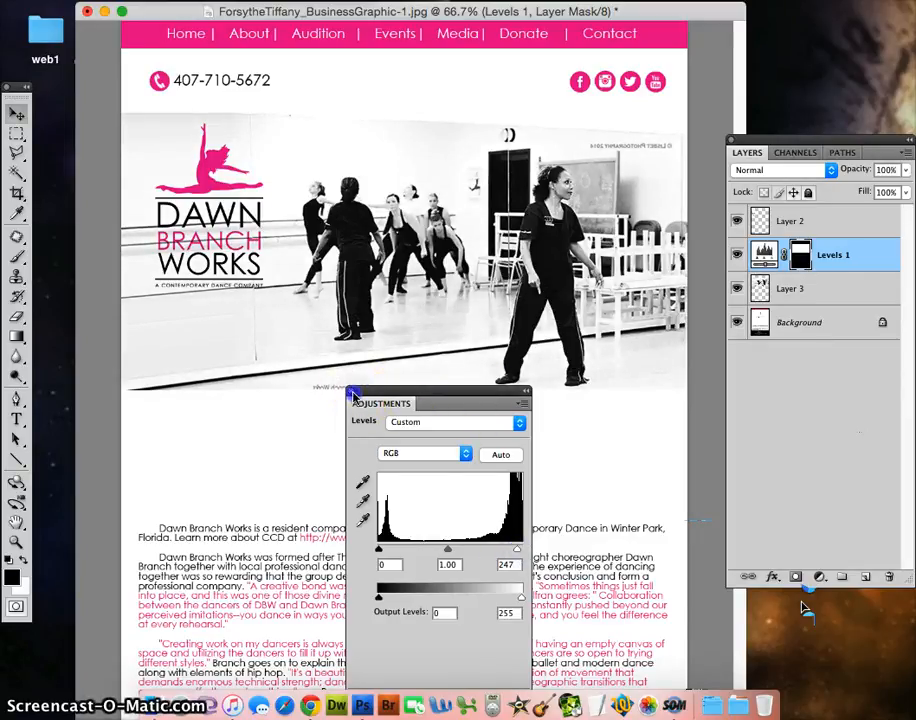
left_click(352, 391)
- Toggle the Levels adjustment's visibility to compare the photo with and without the brightening
left_click(739, 256)
left_click(739, 256)
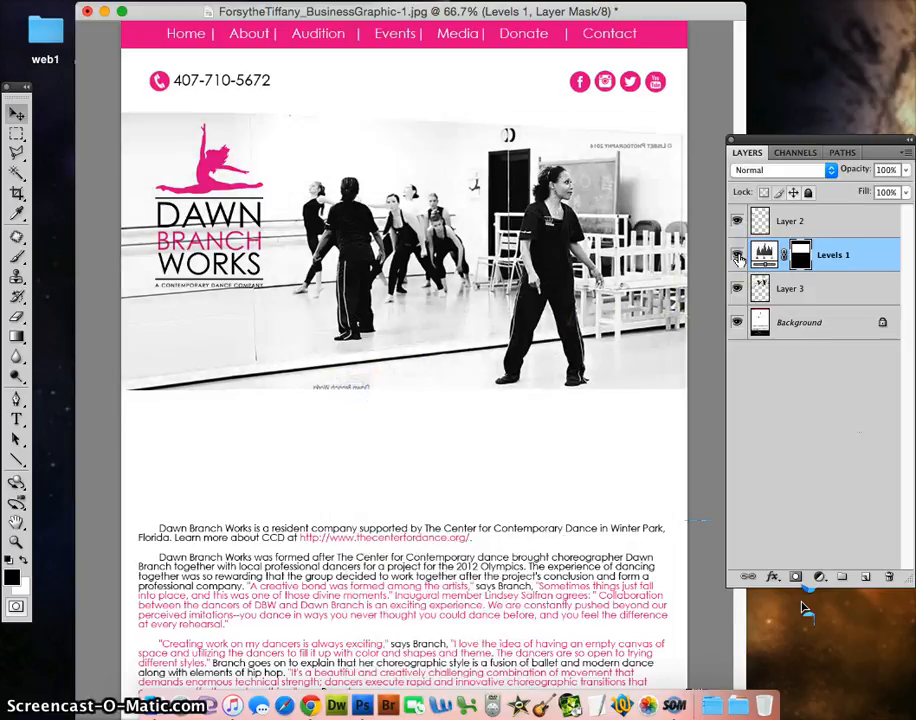
left_click(739, 256)
left_click(739, 256)
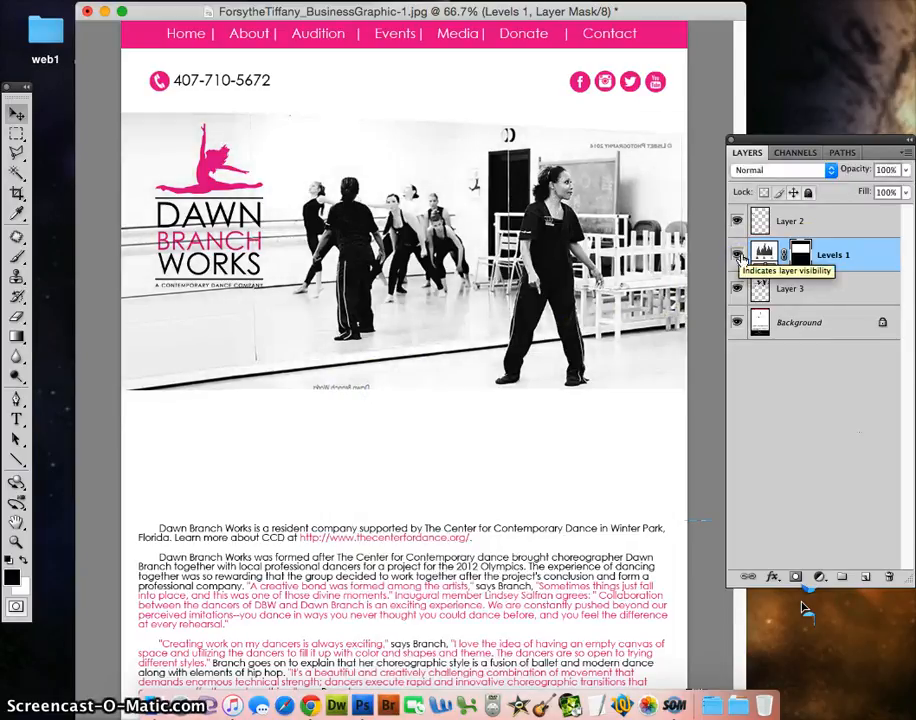
left_click(842, 262)
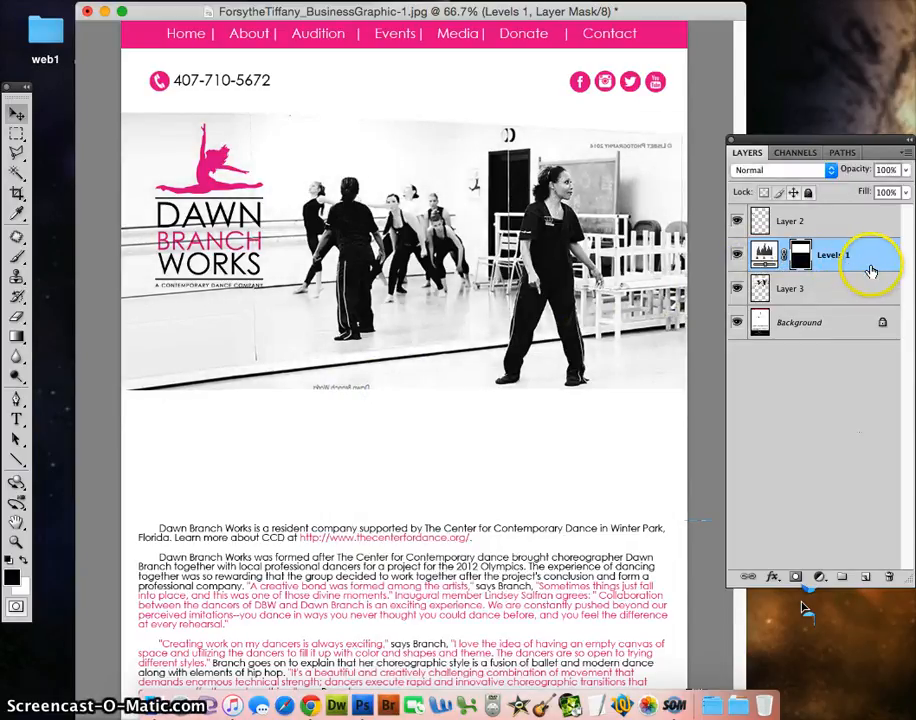
- Move the logo on Layer 2 slightly down and scale it proportionally to a somewhat smaller size over the wall
left_click(798, 220)
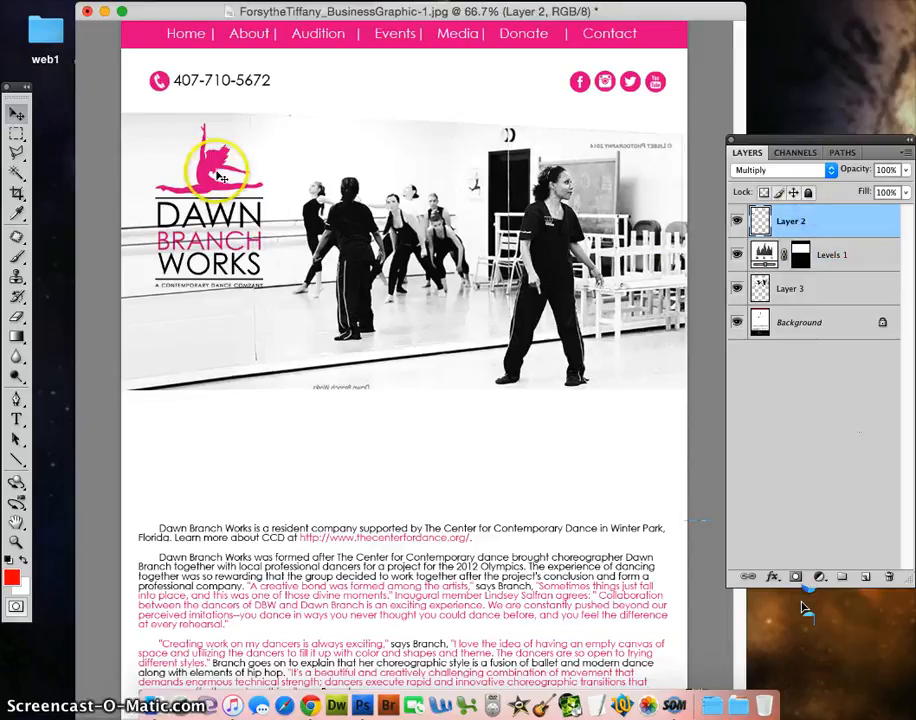
mouse_move(220, 175)
left_mouse_down()
mouse_move(205, 168)
mouse_move(210, 190)
mouse_move(200, 176)
mouse_move(213, 187)
left_mouse_up()
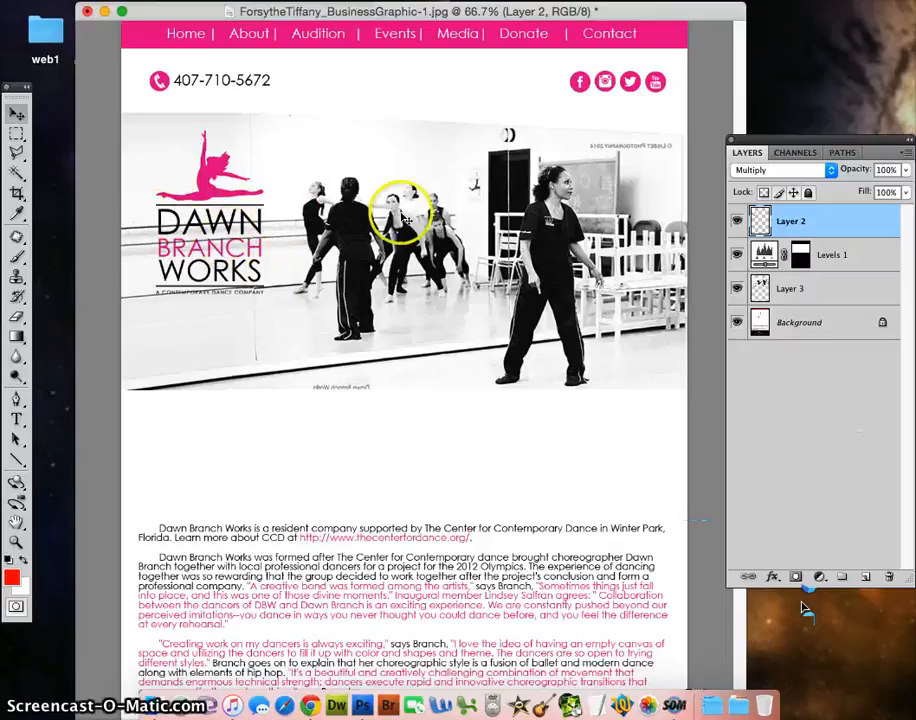
key("super+t")
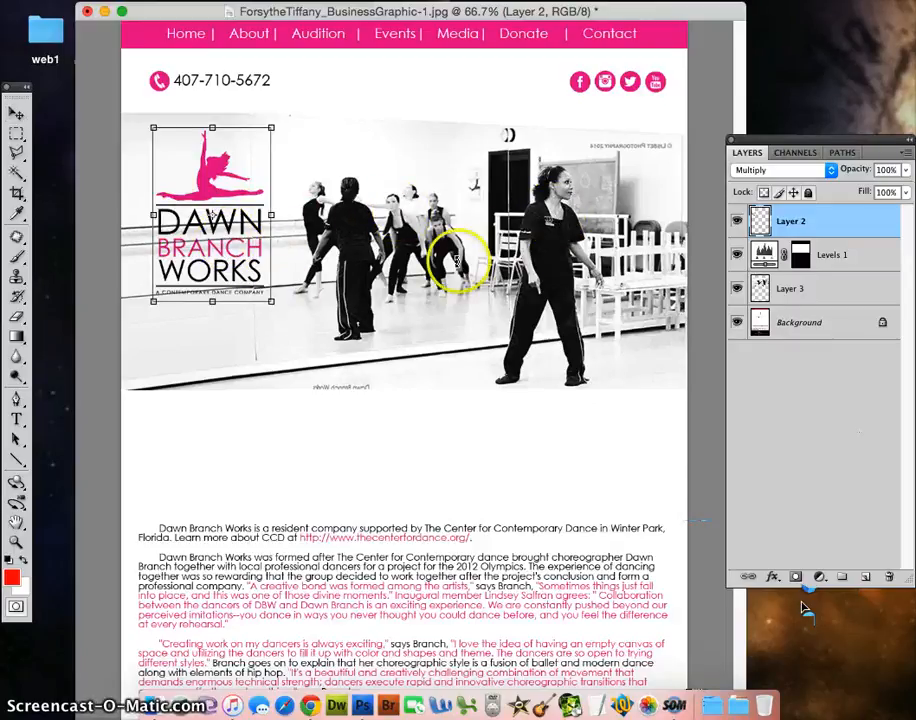
left_click_drag(271, 300, 251, 281)
left_click_drag(224, 171, 228, 179)
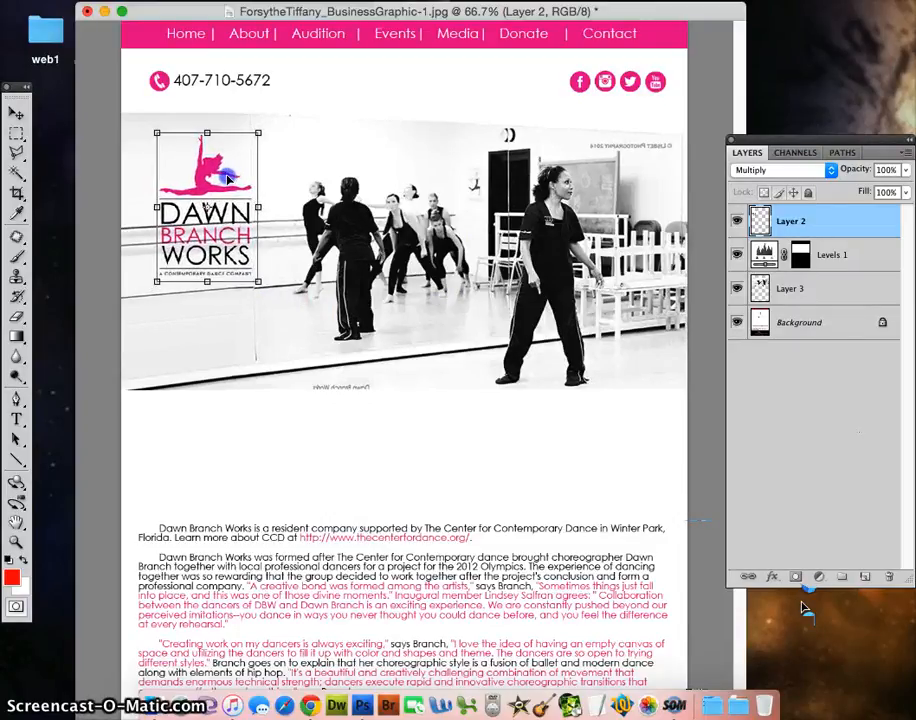
key("Return")
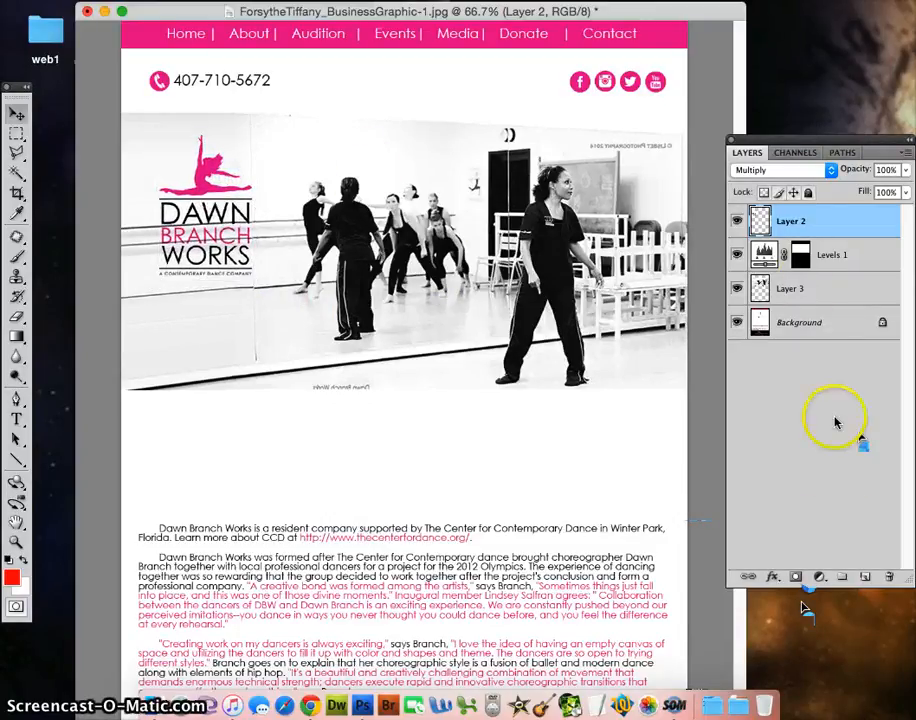
- Paint a soft white glow over the logo area on a new layer and place that layer beneath the logo
left_click(865, 577)
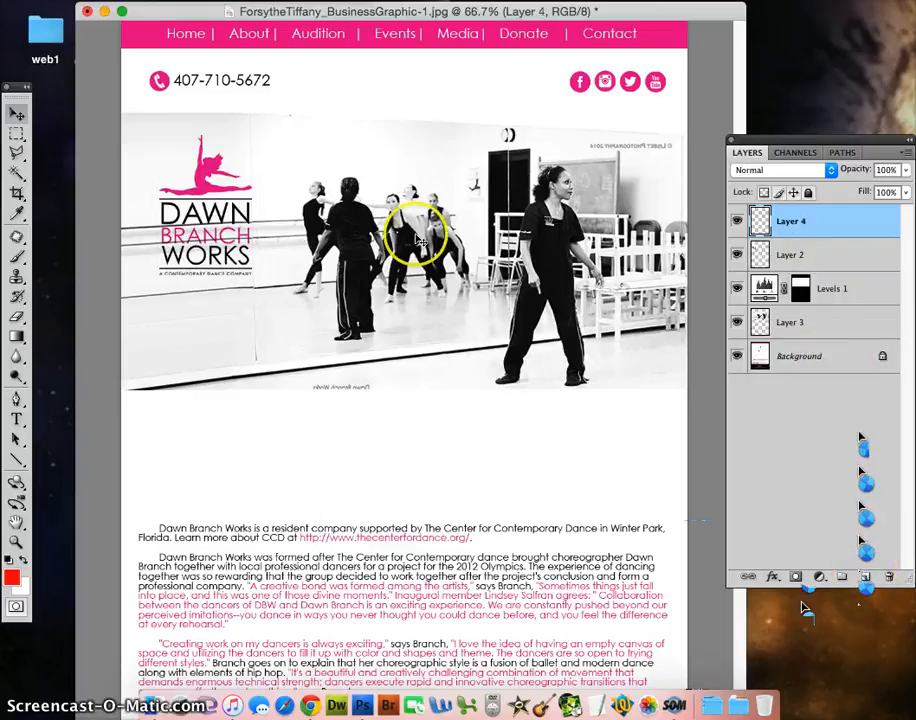
left_click(22, 565)
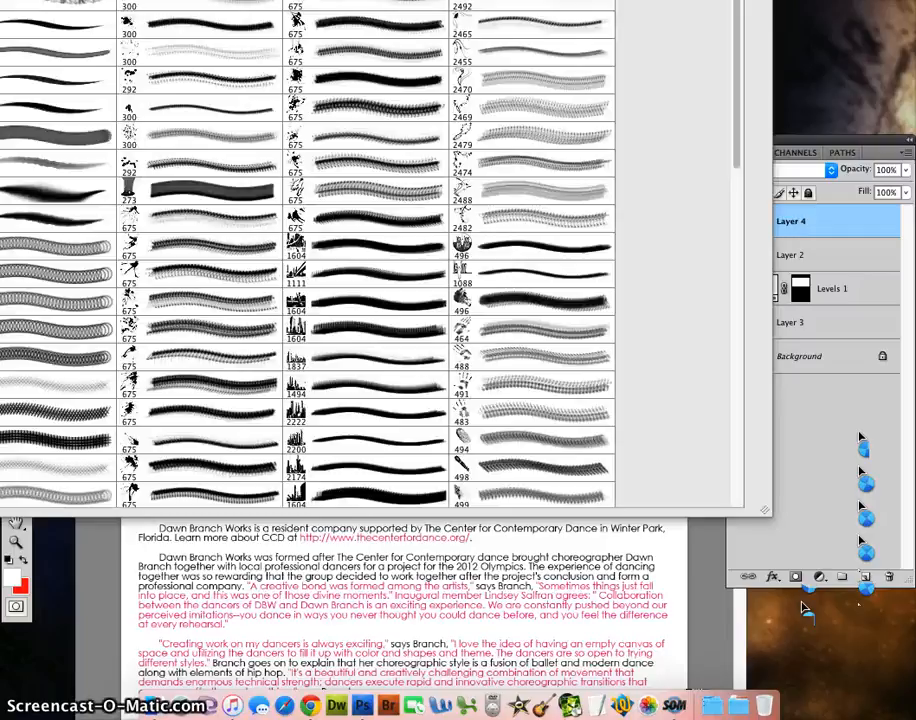
key("Return")
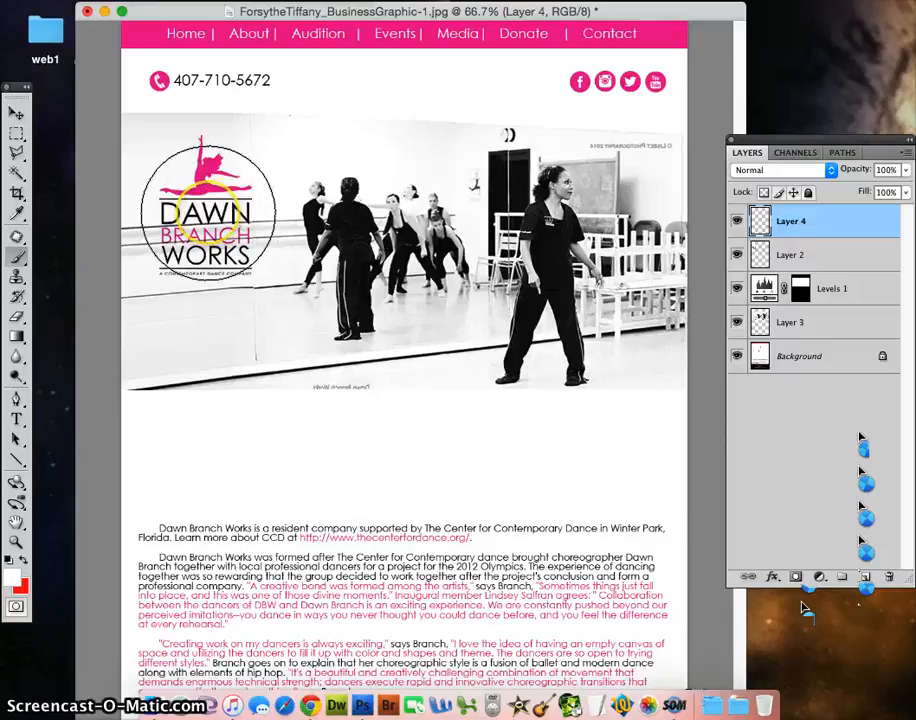
mouse_move(208, 212)
left_mouse_down()
mouse_move(145, 150)
mouse_move(215, 160)
left_mouse_up()
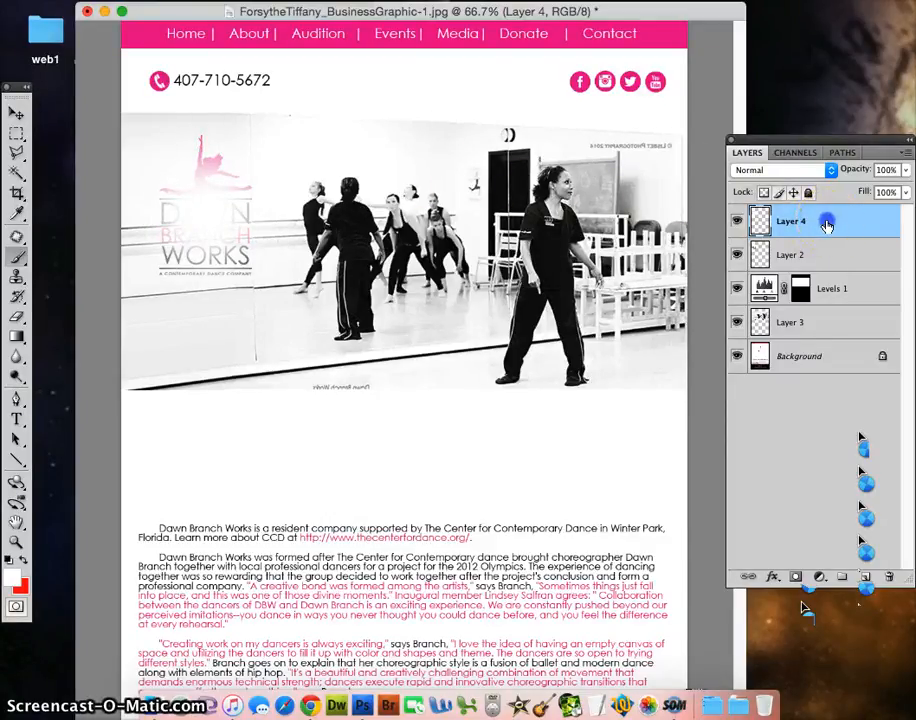
left_click_drag(828, 227, 855, 267)
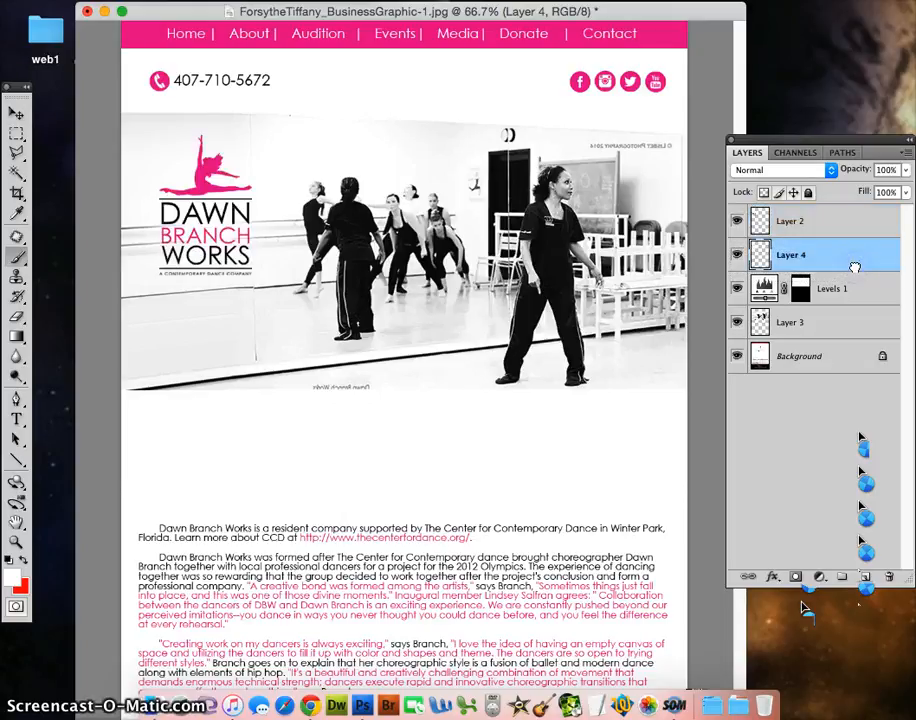
- Toggle the white glow layer's visibility to compare the logo with and without it
left_click(736, 256)
left_click(736, 256)
left_click(736, 256)
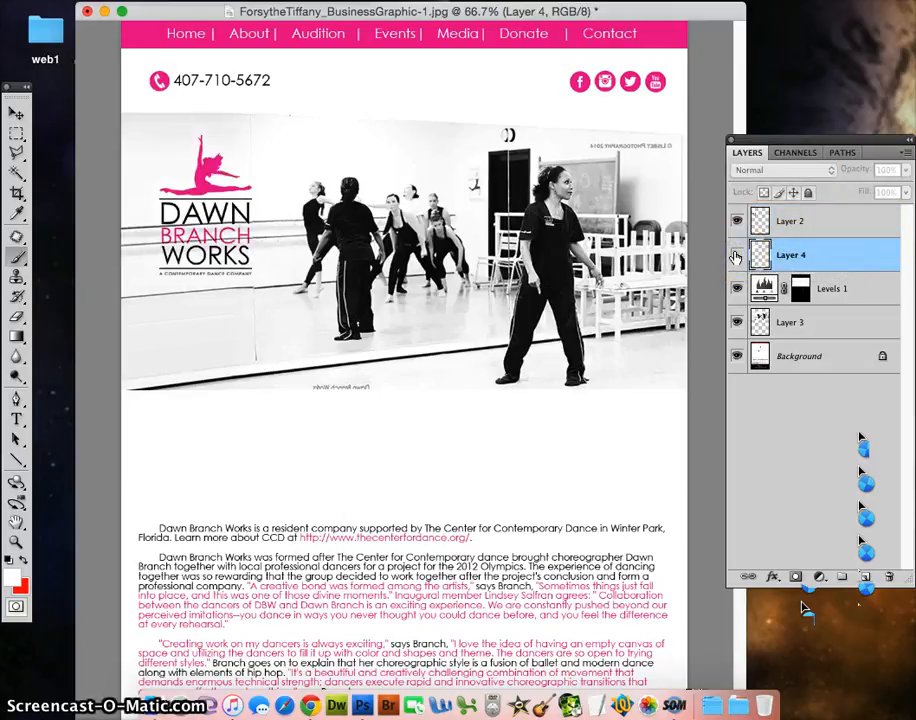
left_click(736, 256)
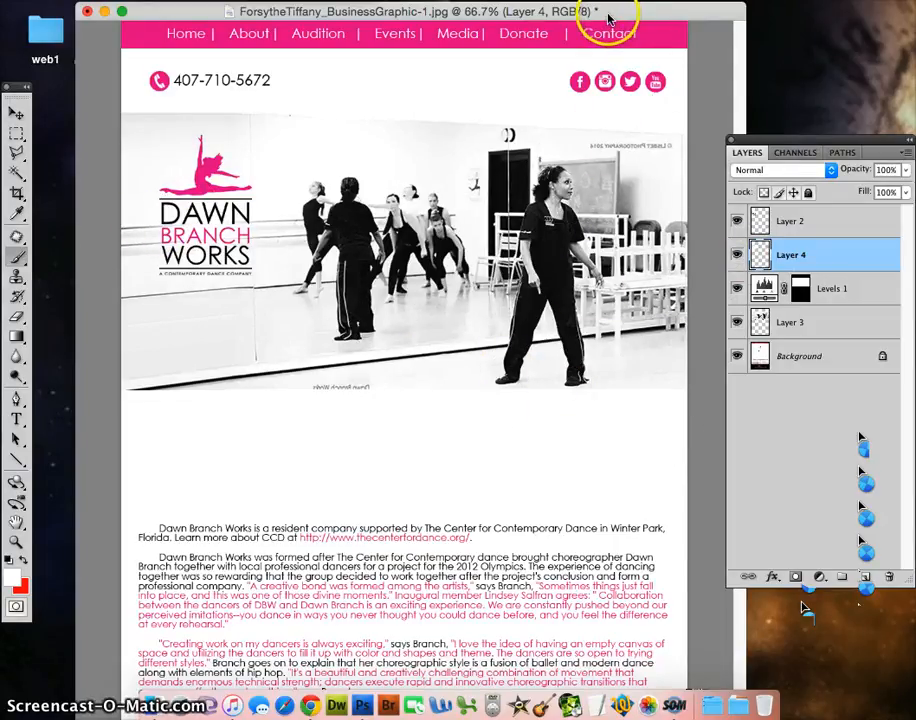
- Fill a narrow vertical strip down the middle of the body text with white on a new layer and merge it into the Background
left_click_drag(608, 20, 596, 0)
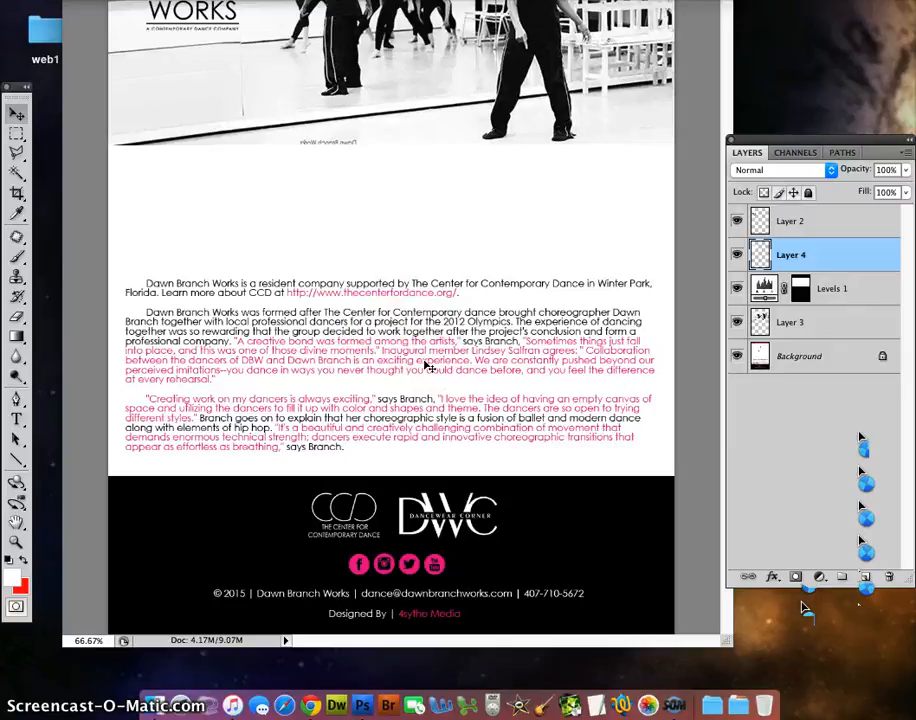
left_click(15, 132)
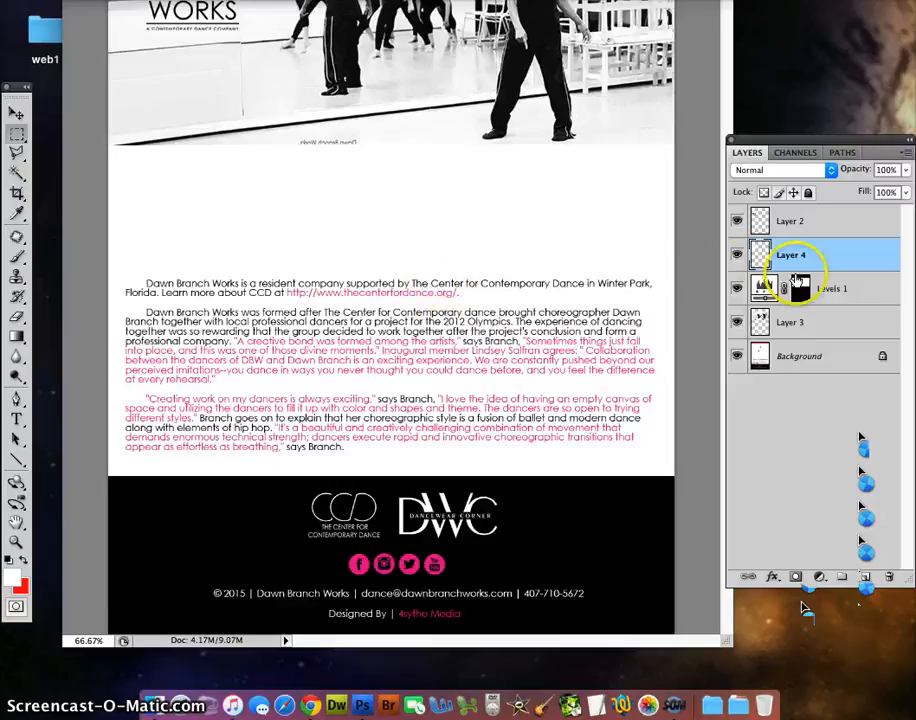
left_click(866, 580)
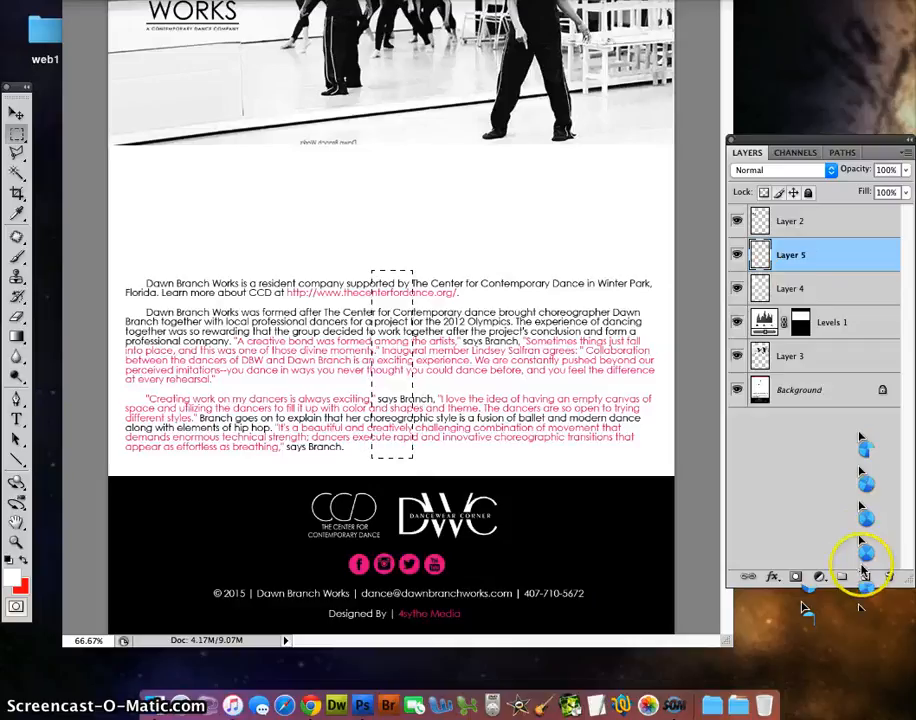
left_click(864, 578)
key("alt+BackSpace")
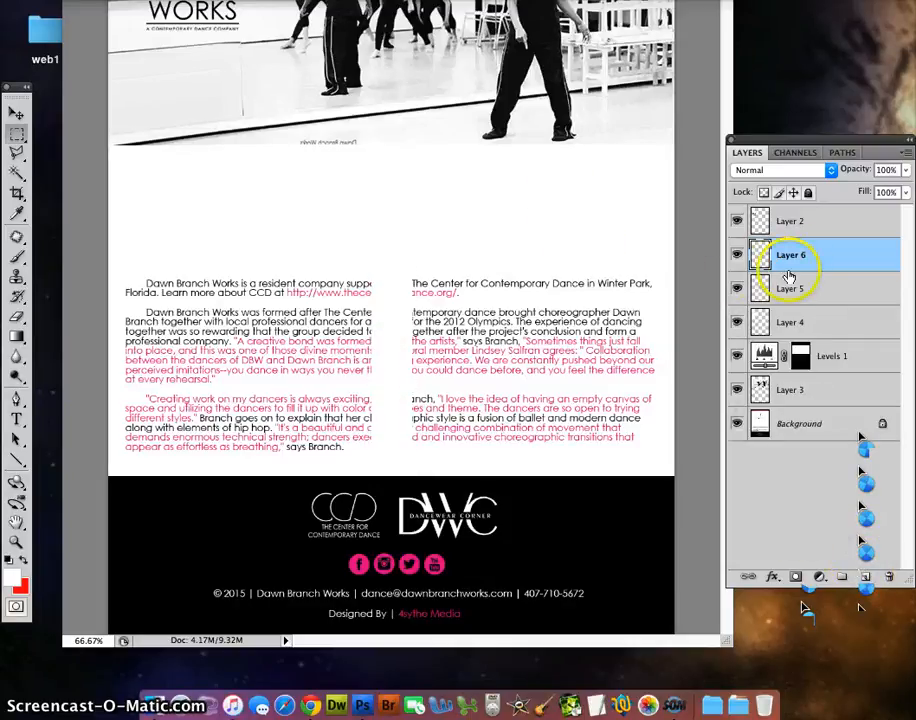
left_click_drag(792, 255, 826, 406)
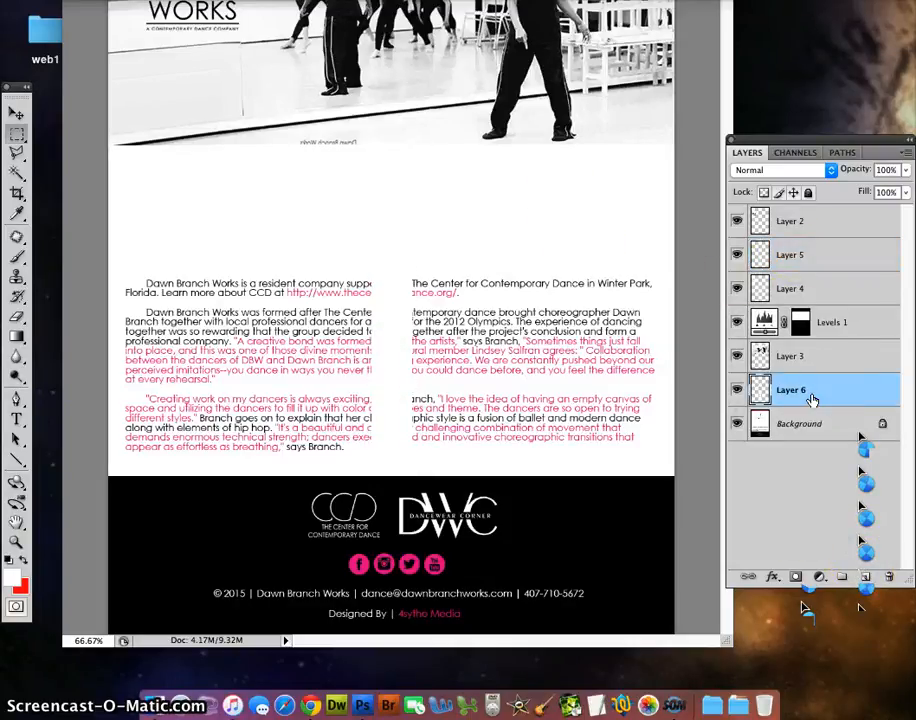
key("BackSpace")
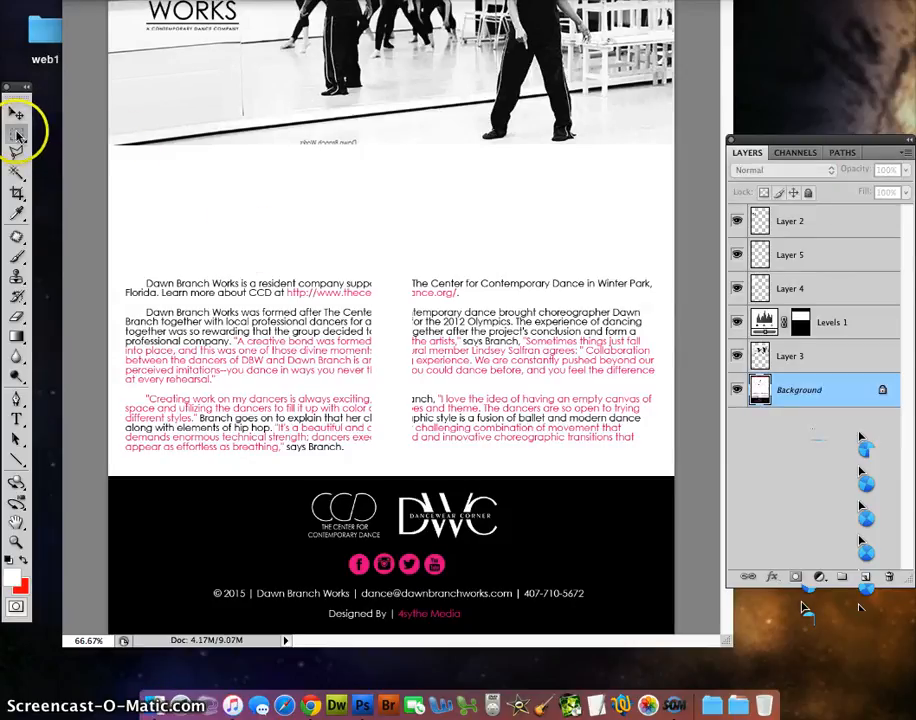
- Select the full-width area containing the body text and footer on the Background and copy it to a new layer
left_click(111, 270)
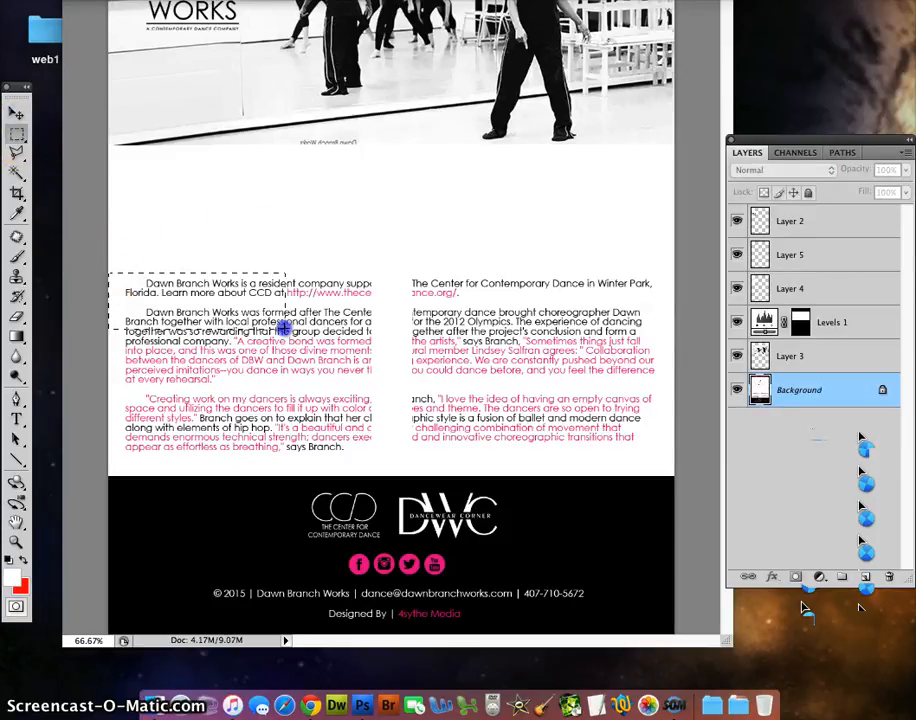
left_click_drag(529, 404, 718, 669)
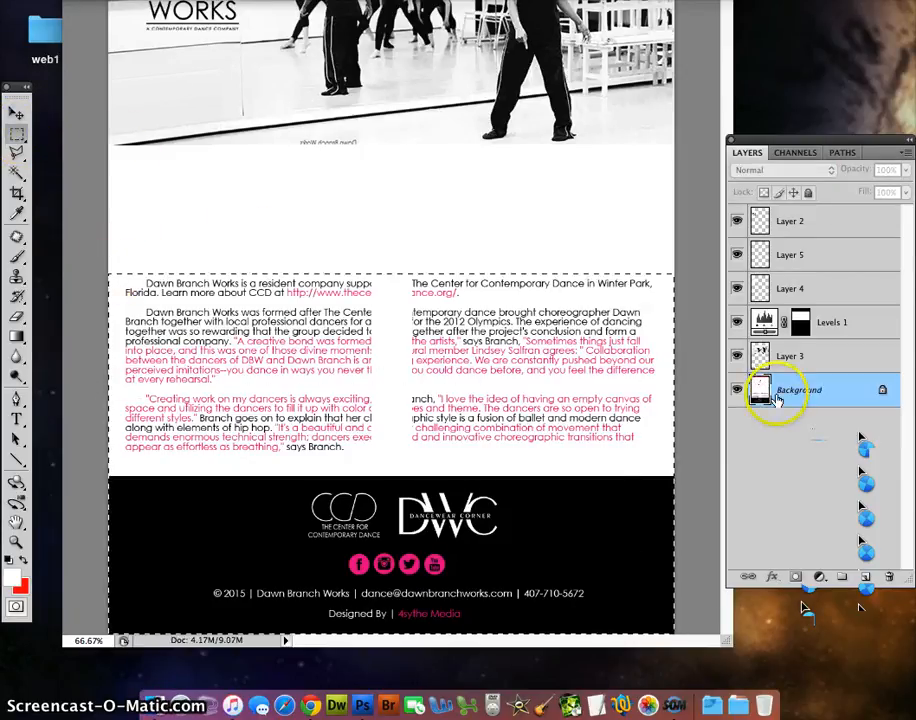
key("super+j")
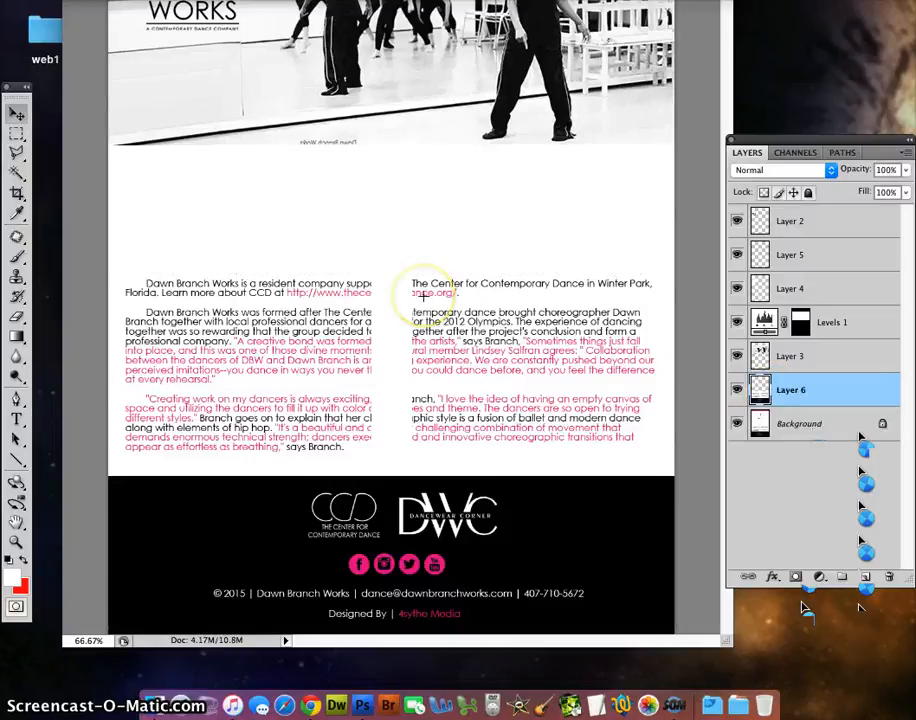
- Move the copied body text and footer up towards the photo, leaving a modest white gap beneath the photo
key("shift+Up")
key("shift+Up")
key("shift+Up")
key("shift+Up")
key("shift+Up")
key("shift+Up")
key("shift+Up")
key("shift+Up")
key("shift+Up")
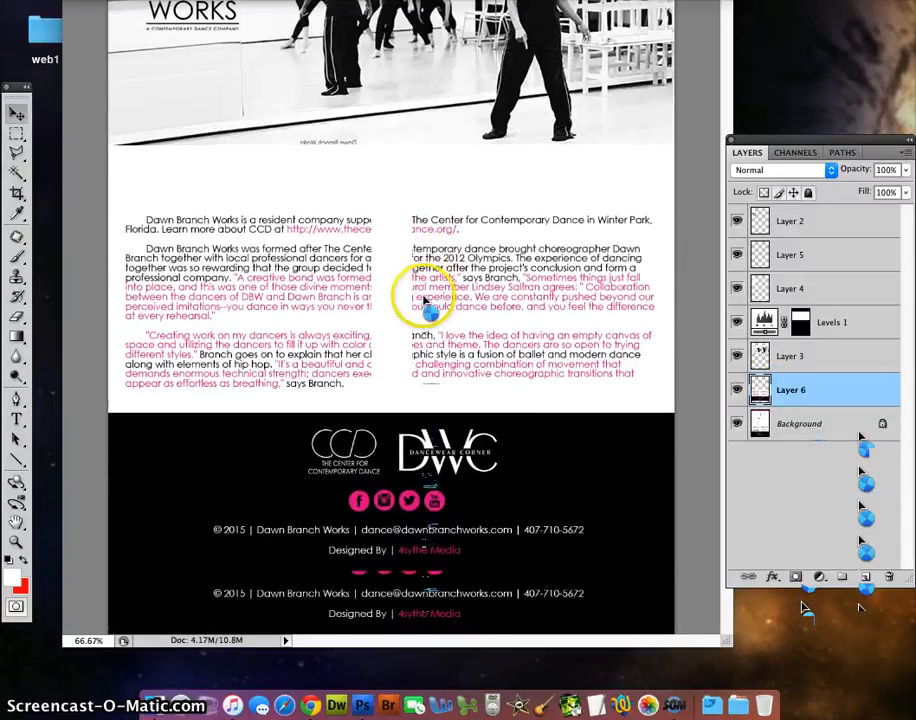
key("shift+Up")
key("shift+Up")
key("shift+Up")
key("shift+Up")
key("shift+Up")
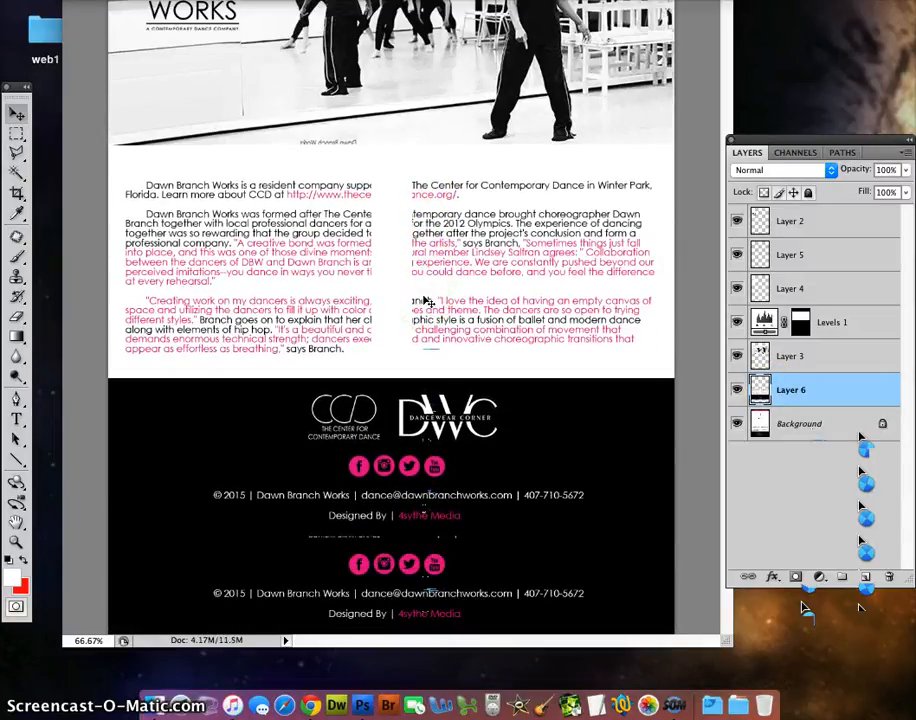
key("shift+Down")
key("shift+Down")
key("shift+Down")
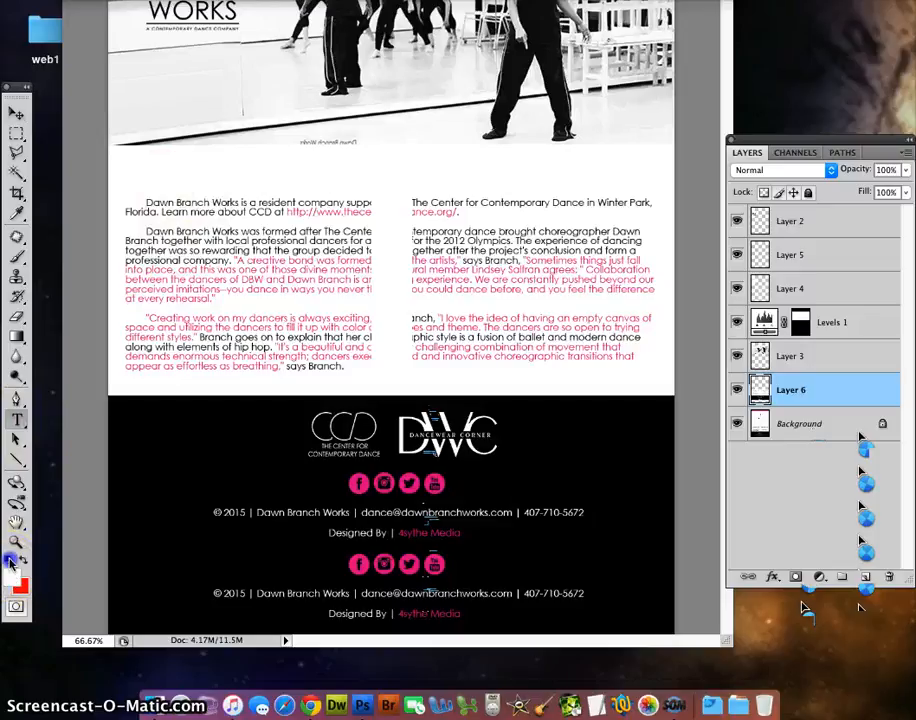
- Restore the default colours and set the foreground to the pink #e62990 sampled from the body text
left_click(10, 561)
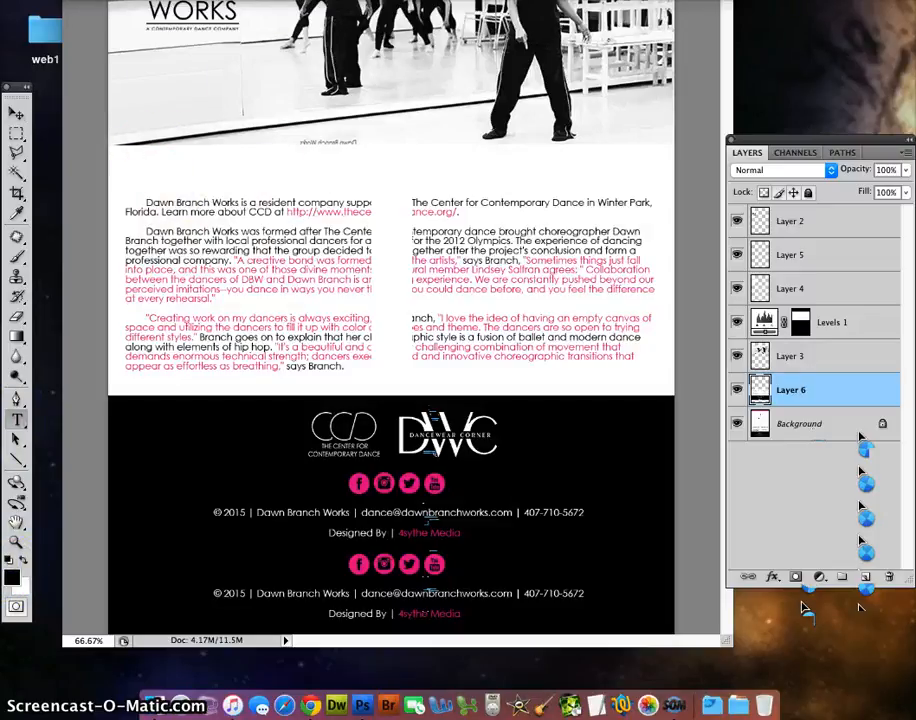
left_click(11, 577)
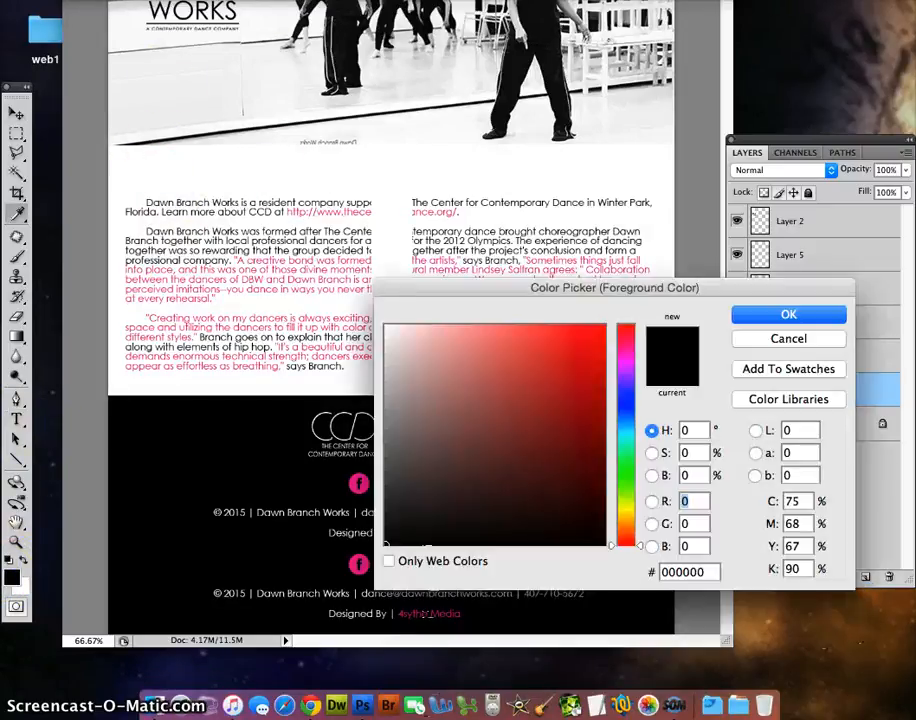
left_click(417, 262)
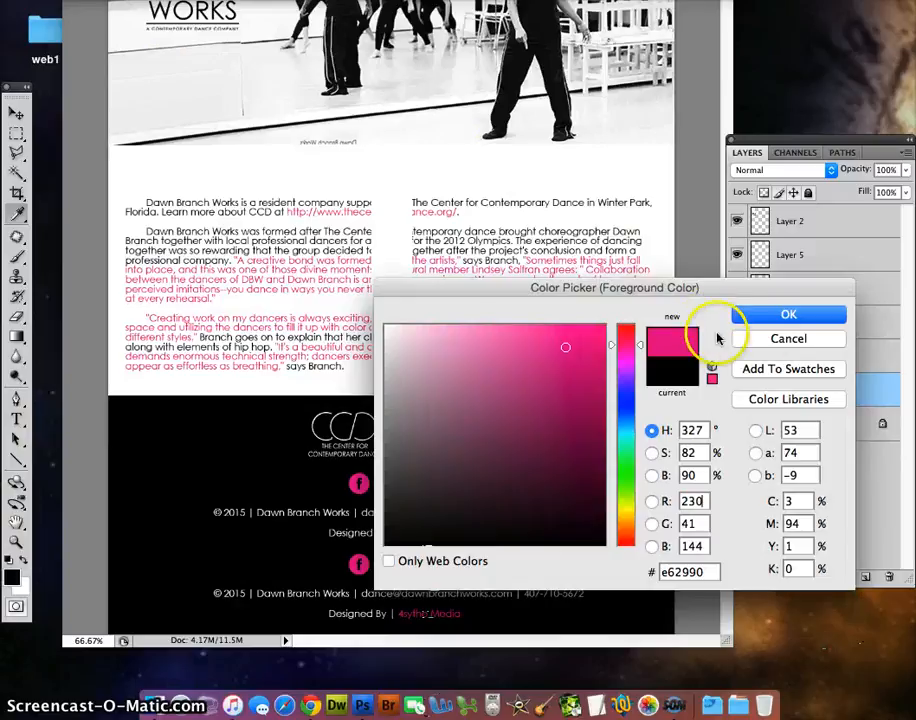
left_click(765, 314)
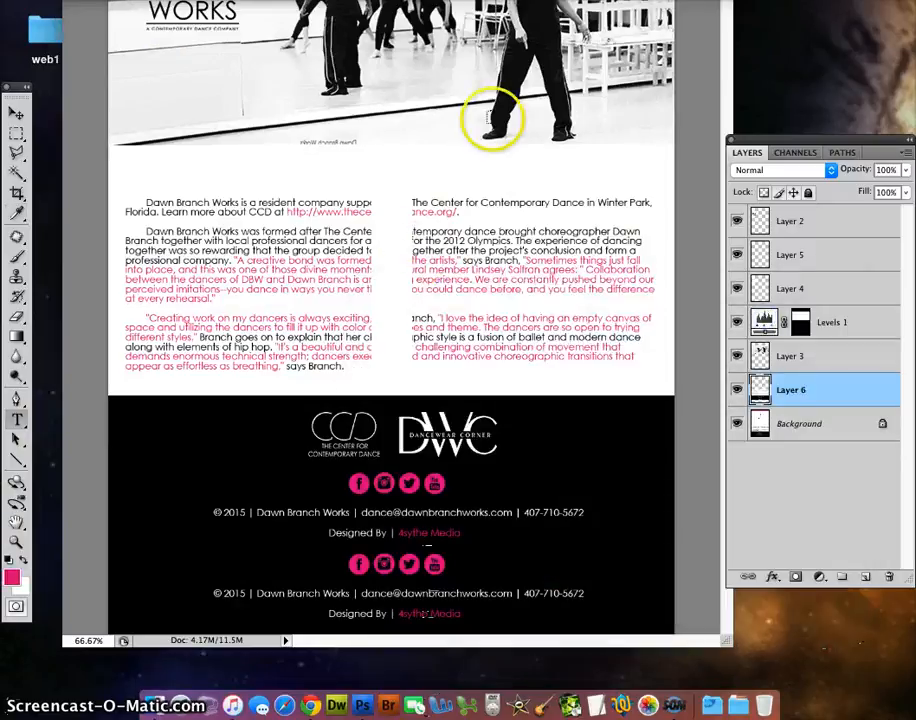
- Add the pink heading "Welcome" in the white gap above the first column of body text
scroll(390, 300, "up", 5)
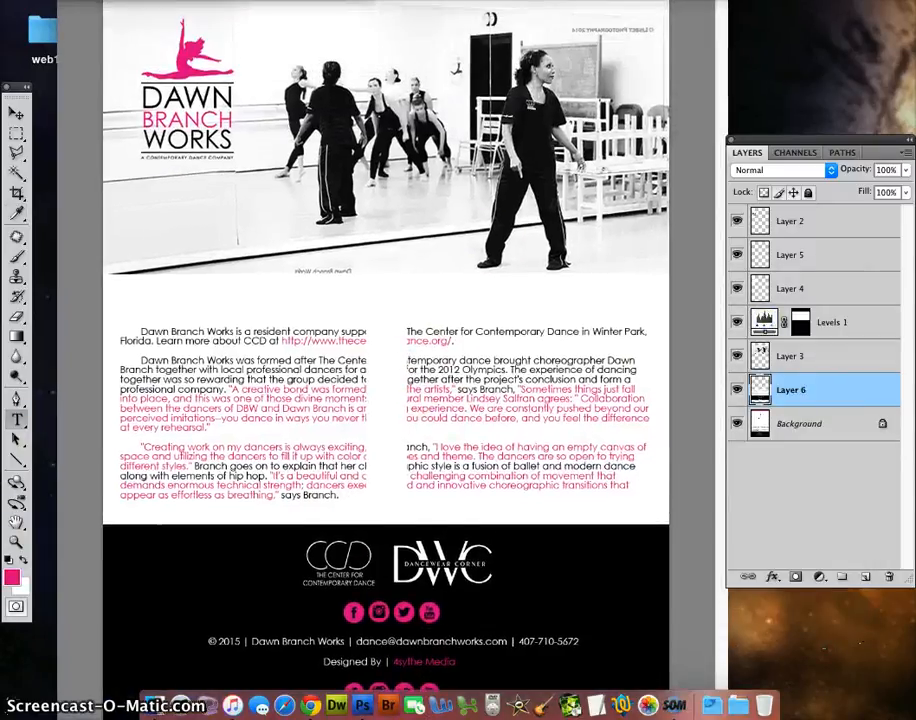
left_click(125, 306)
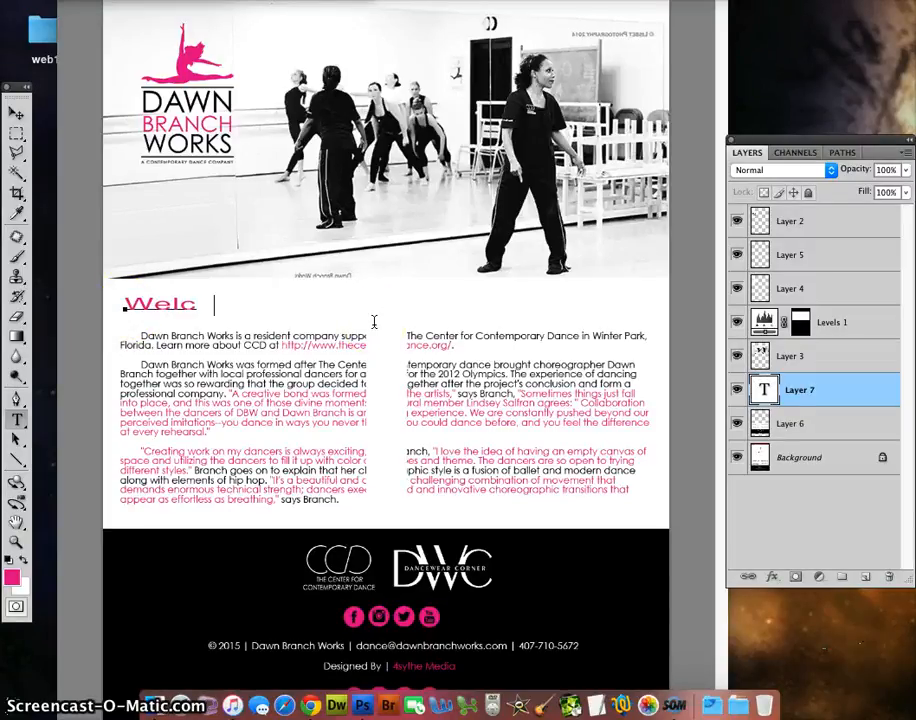
left_click(15, 112)
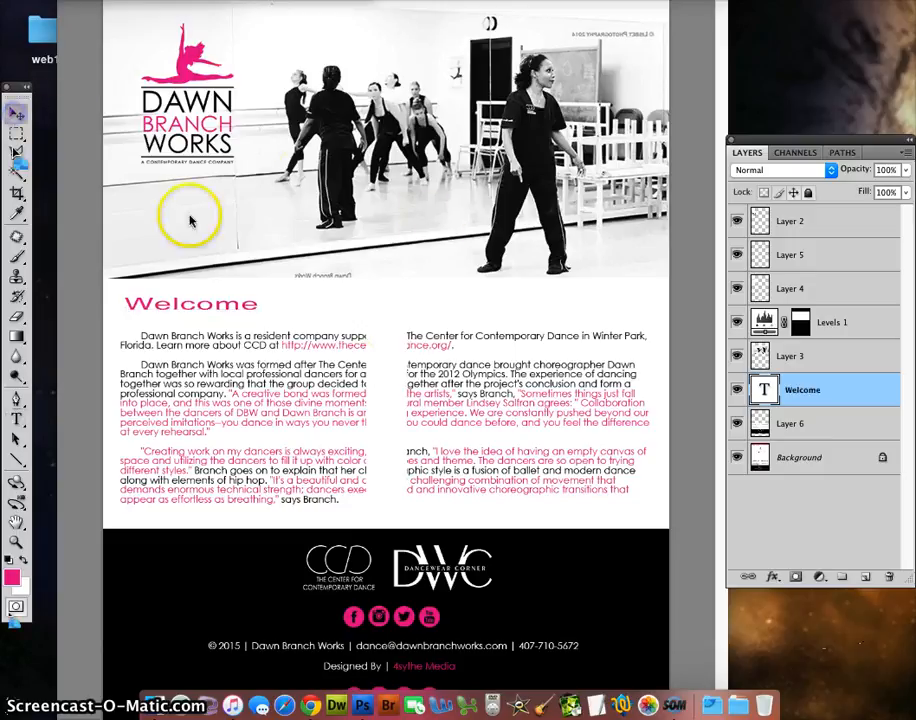
- Scale the "Welcome" heading down slightly and nudge it into place between the photo and the first text column
left_click_drag(261, 306, 225, 311)
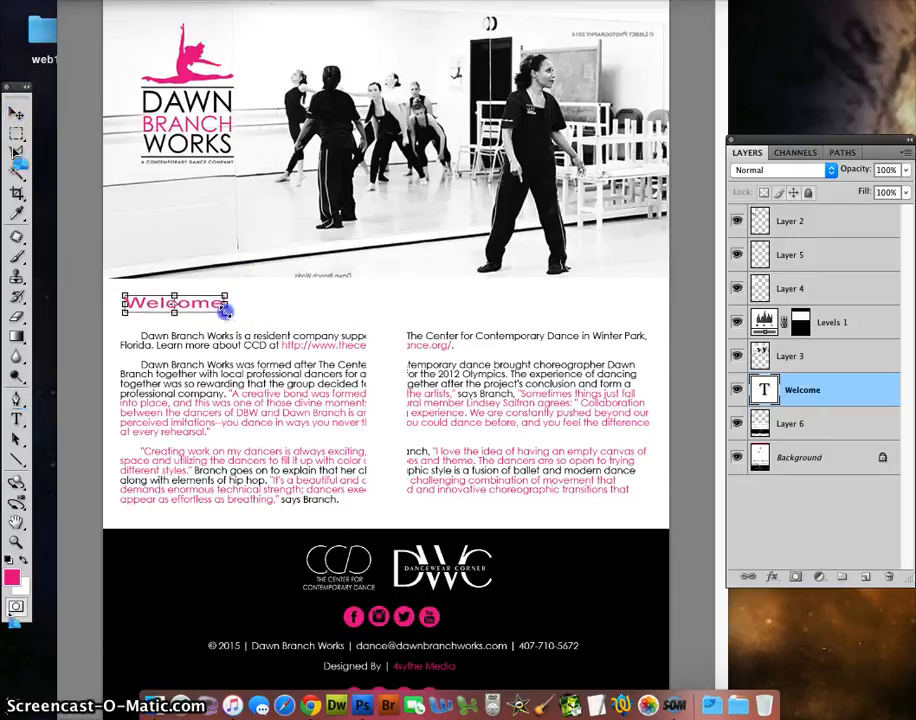
key("Return")
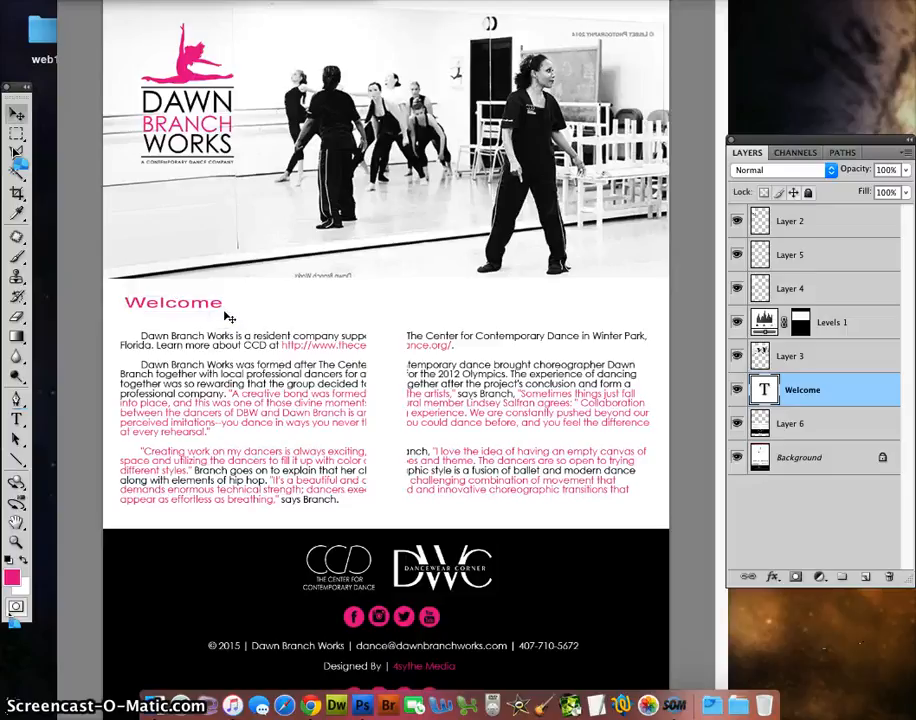
key("shift+Down")
key("shift+Down")
key("shift+Down")
key("shift+Down")
key("shift+Down")
key("shift+Down")
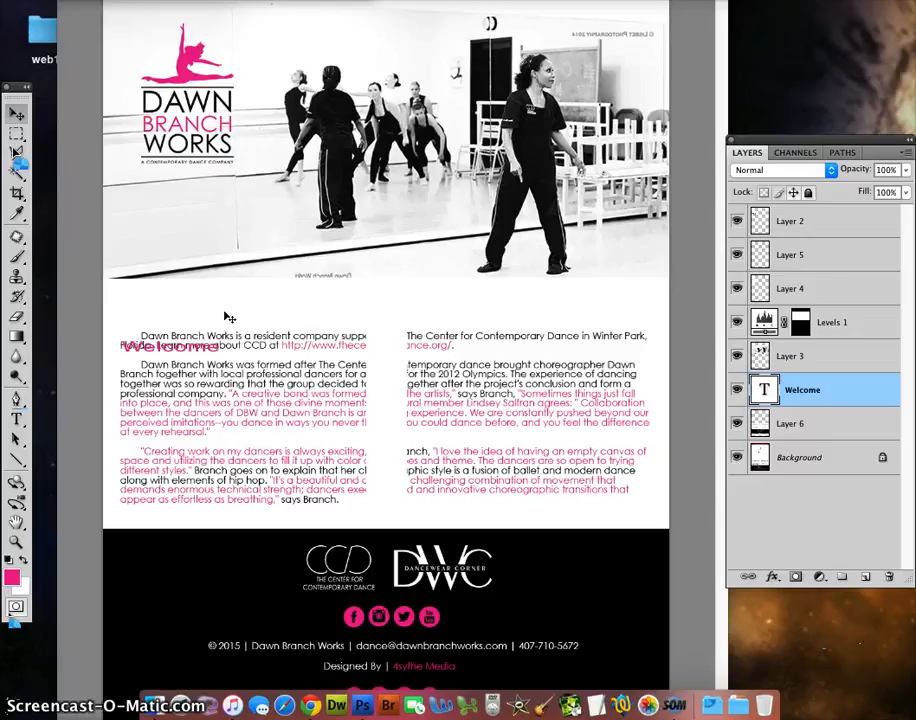
key("shift+Up")
key("shift+Up")
key("shift+Up")
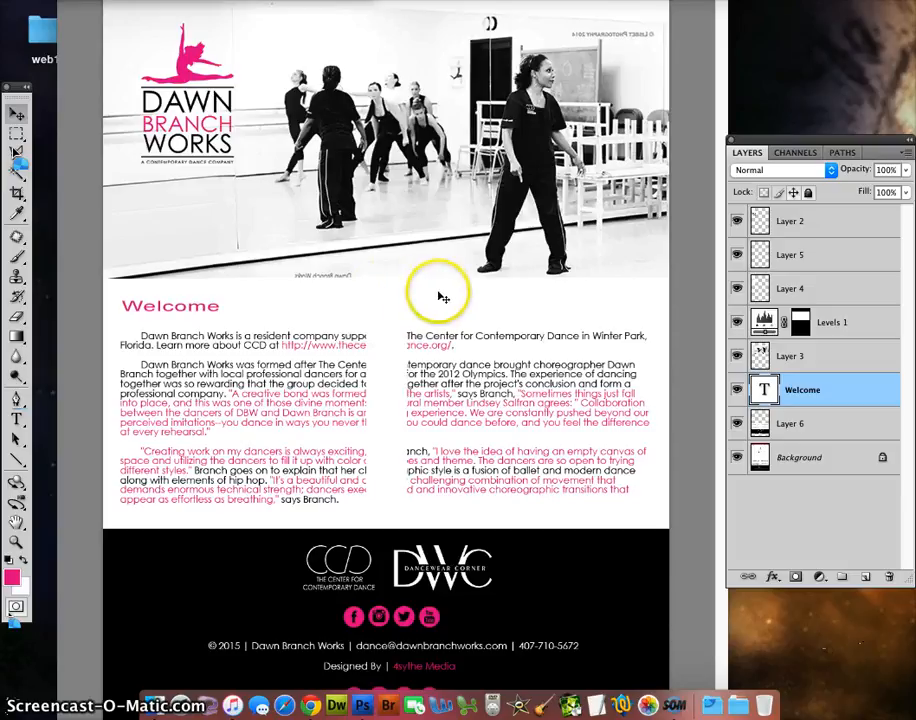
- Duplicate the "Welcome" heading above the second text column and change the copy's text to "Auditions"
left_click_drag(202, 303, 458, 307)
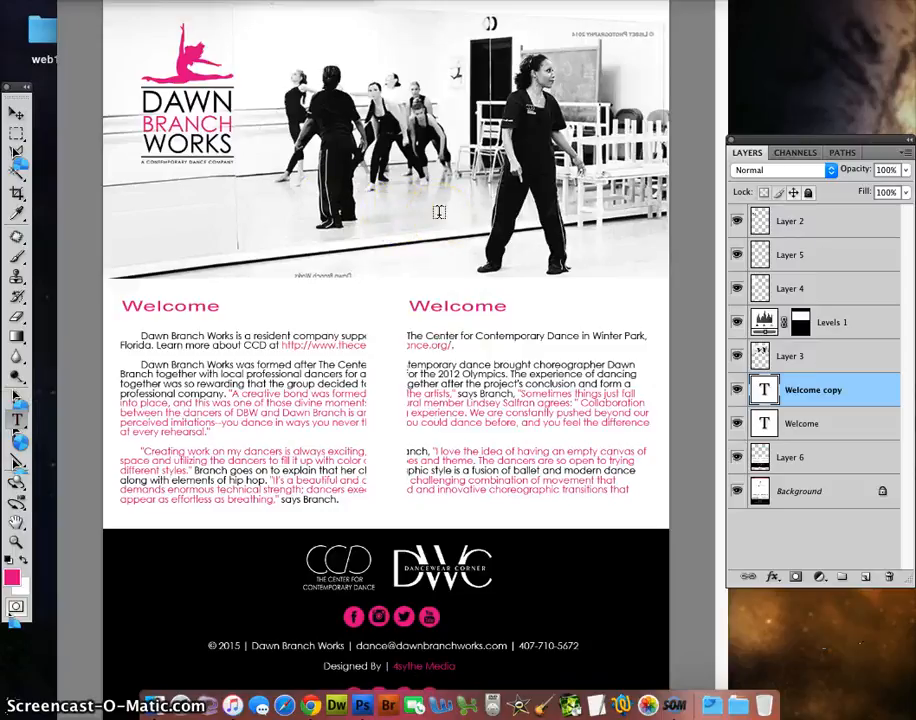
double_click(447, 306)
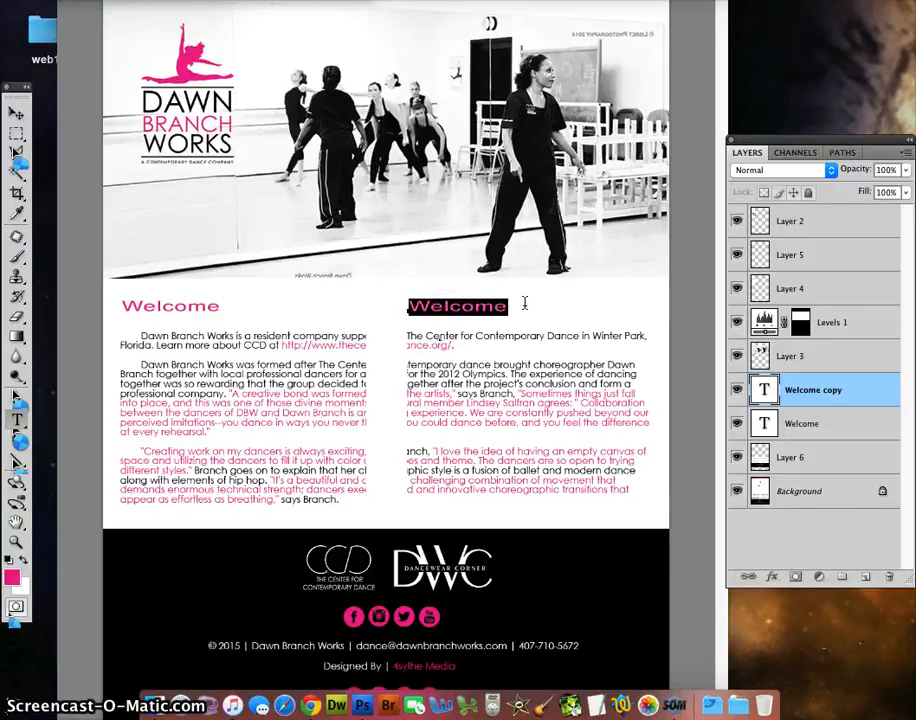
type("Aud")
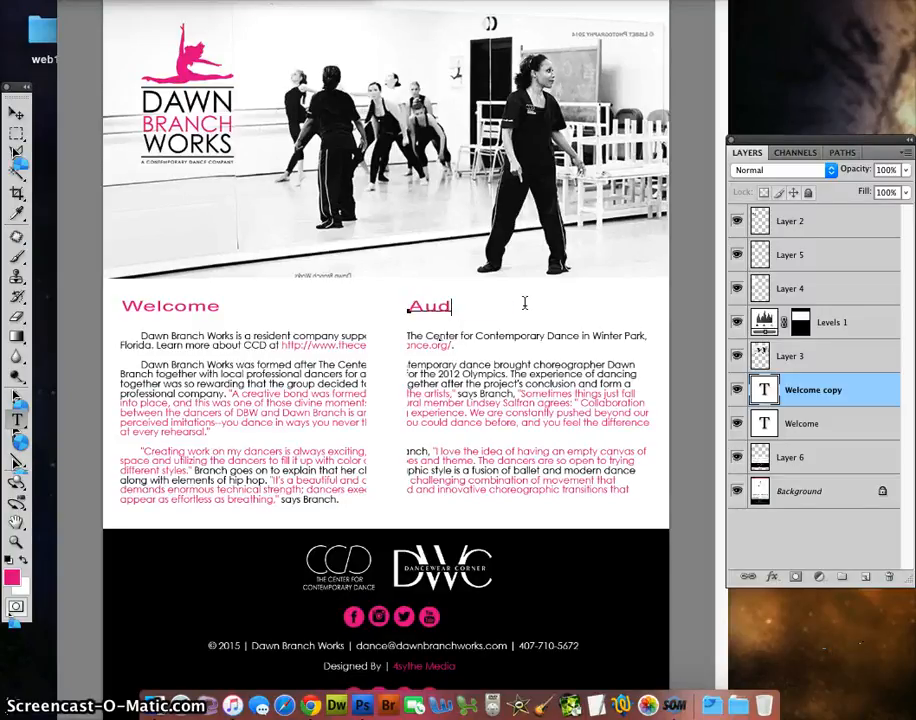
type("itions")
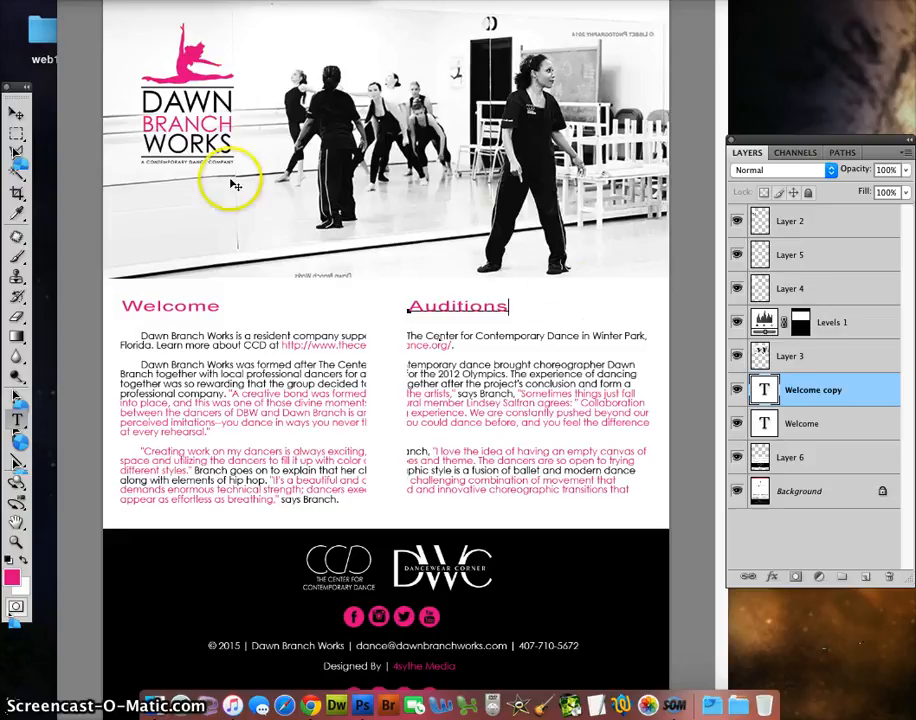
left_click(16, 112)
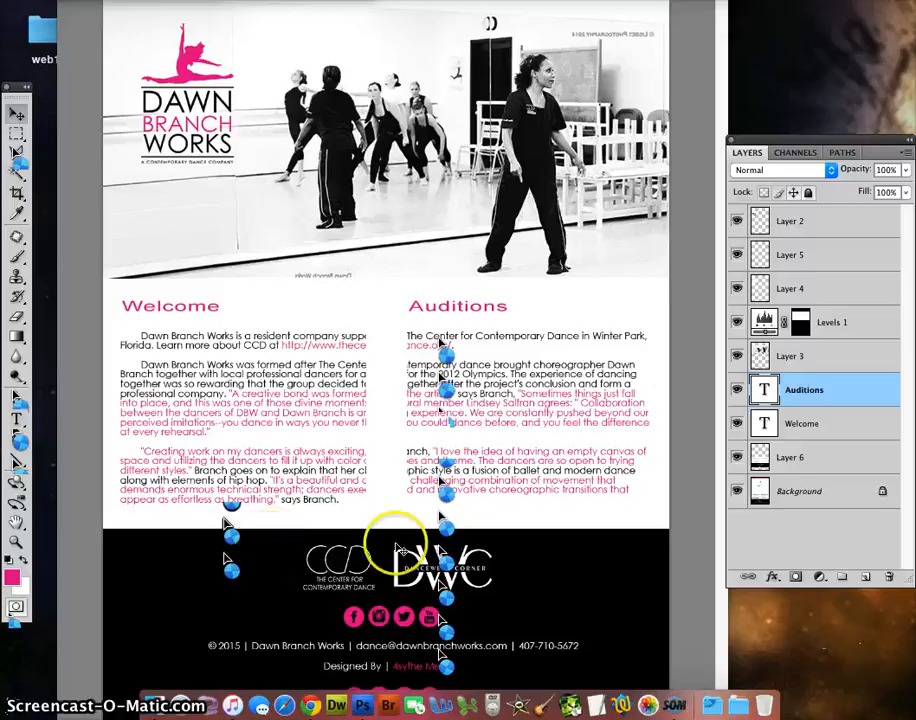
- Crop the page's lower end just below the first "Designed By" line to remove the duplicated footer content
scroll(444, 351, "up", 5)
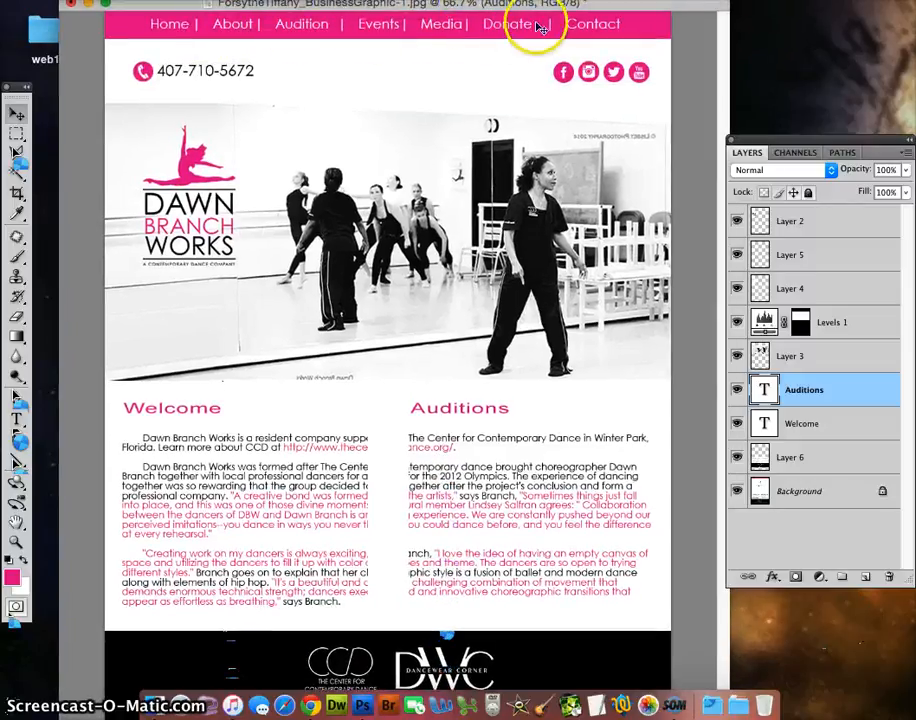
scroll(273, 288, "down", 8)
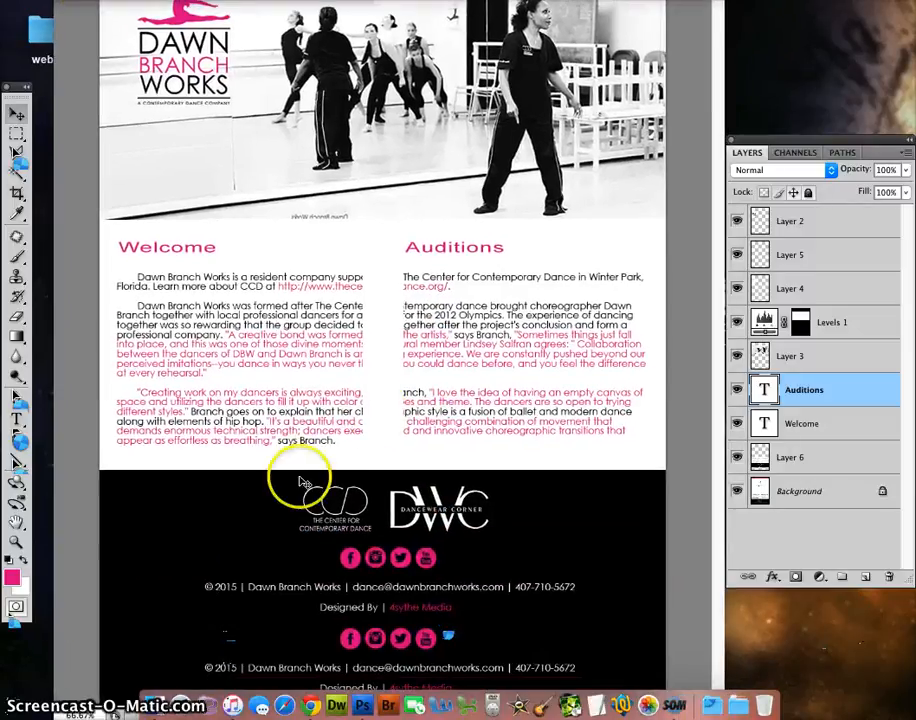
left_click(17, 193)
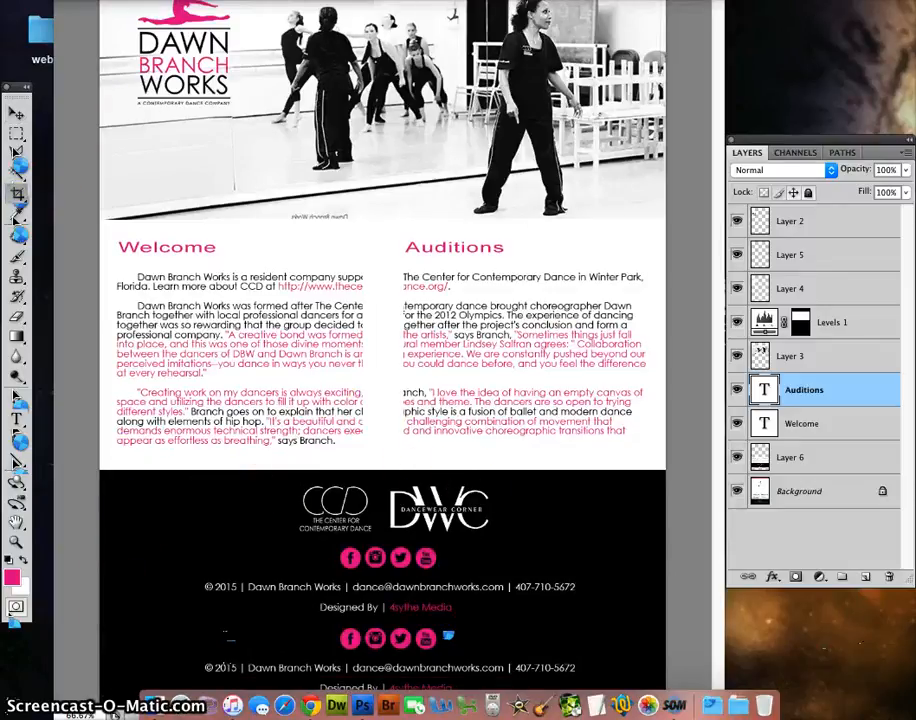
left_click_drag(668, 533, 697, 627)
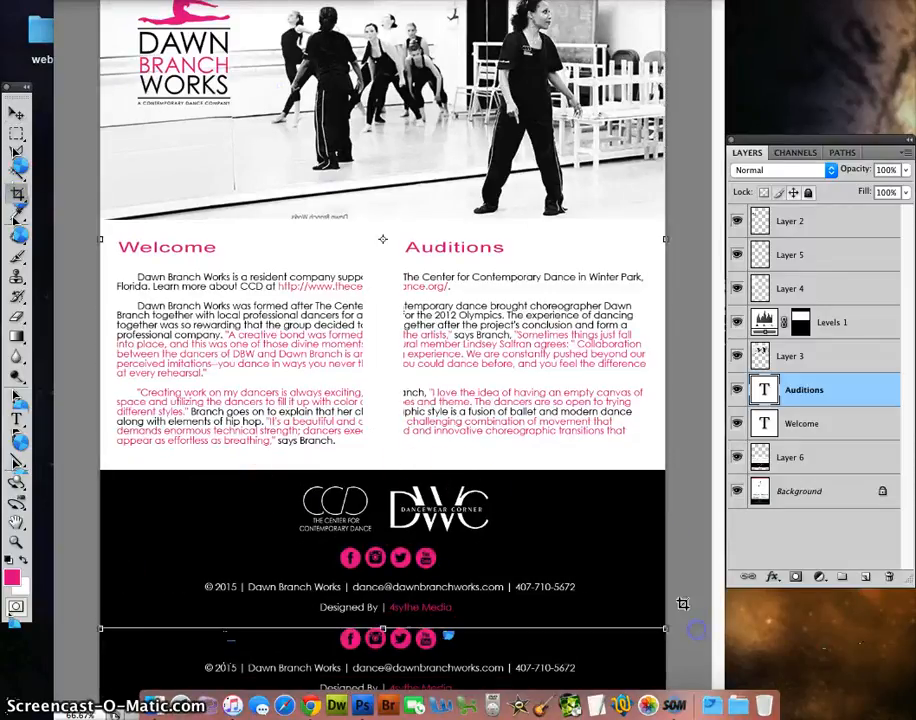
key("Return")
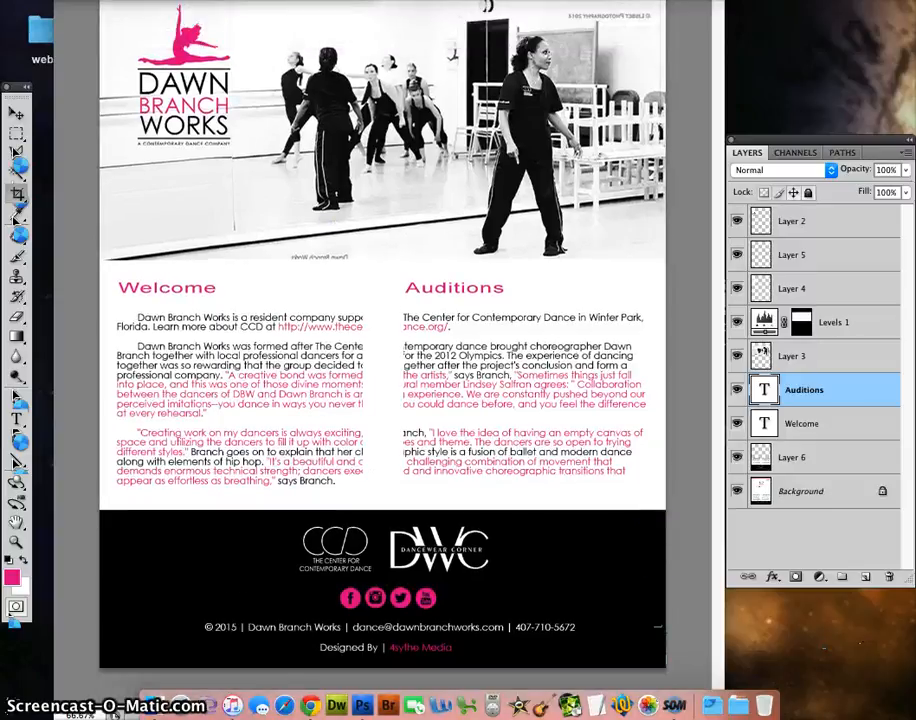
- Examine the complete page layout at reduced magnification, and its header area at 100%
scroll(657, 627, "up", 5)
left_click(434, 147, "alt")
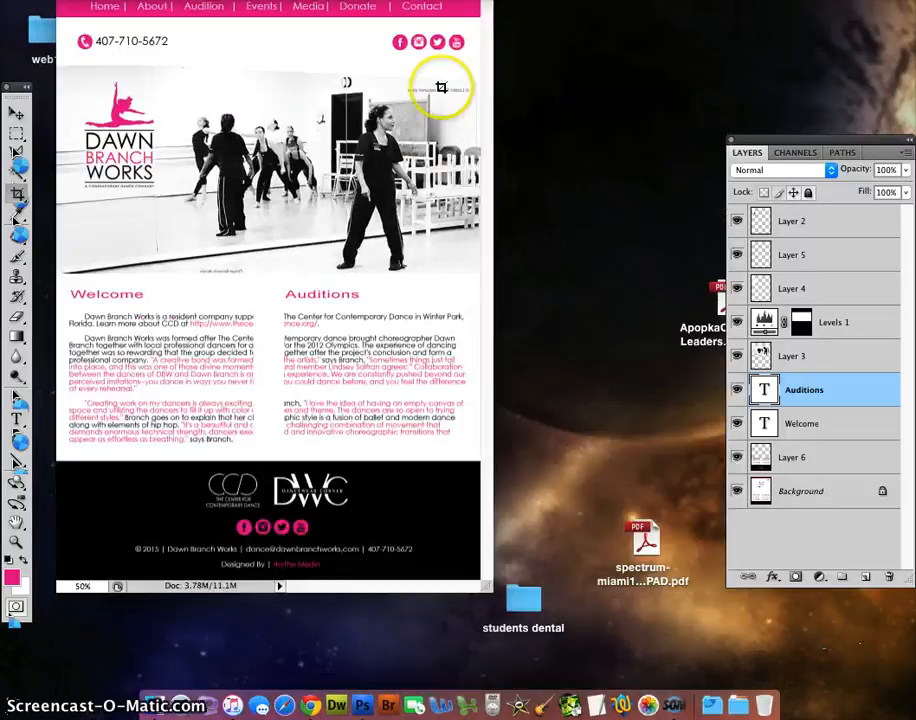
left_click_drag(430, 0, 643, 50)
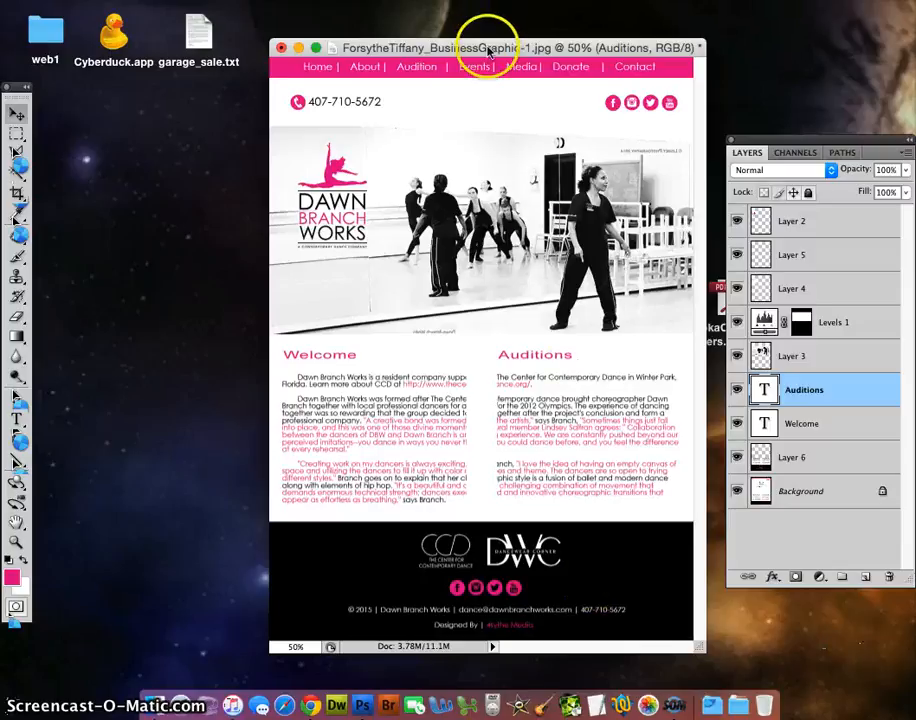
left_click_drag(393, 49, 218, 79)
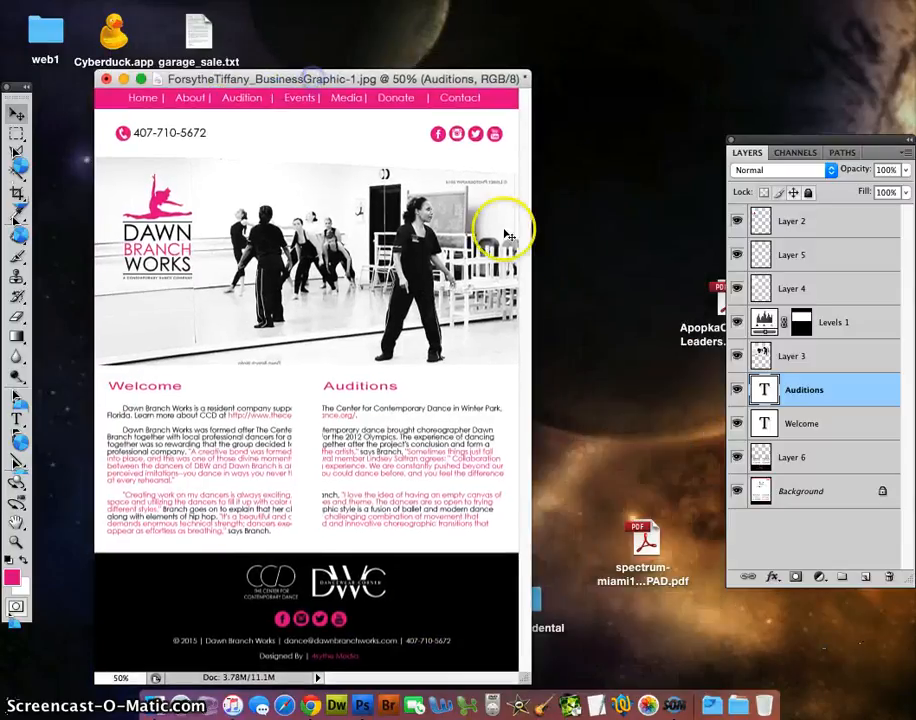
left_click(416, 242, "alt")
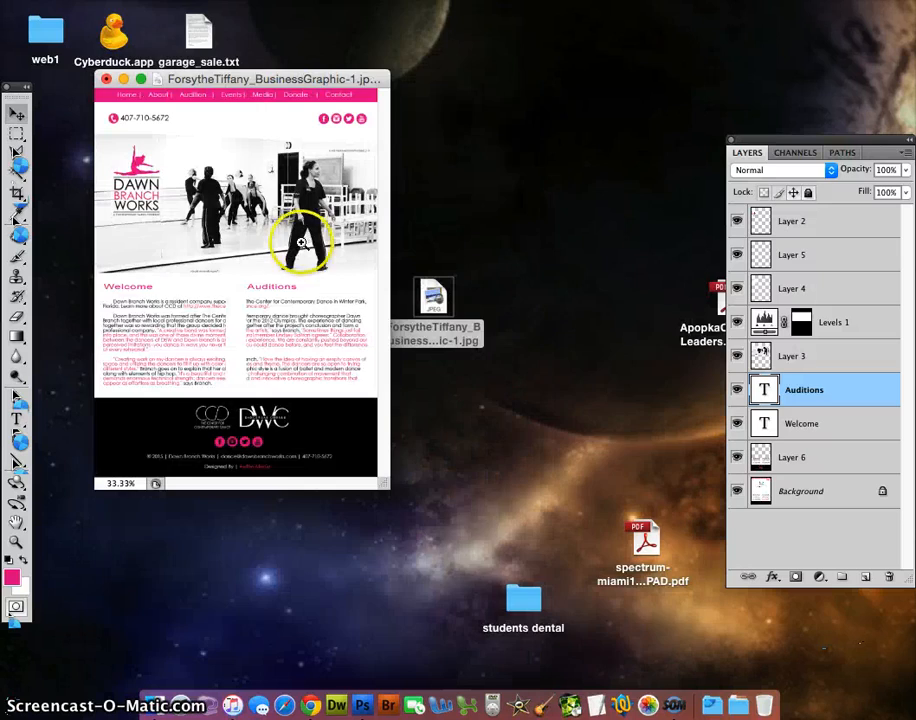
double_click(302, 243, "super")
left_click_drag(463, 0, 487, 209)
left_click(371, 244, "super")
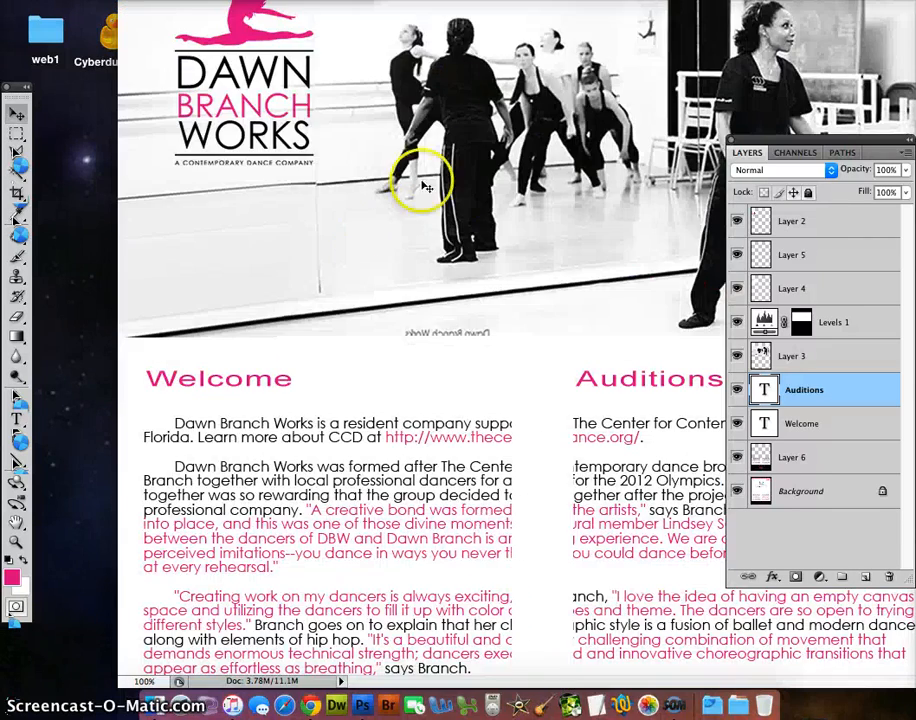
left_click_drag(586, 0, 528, 43)
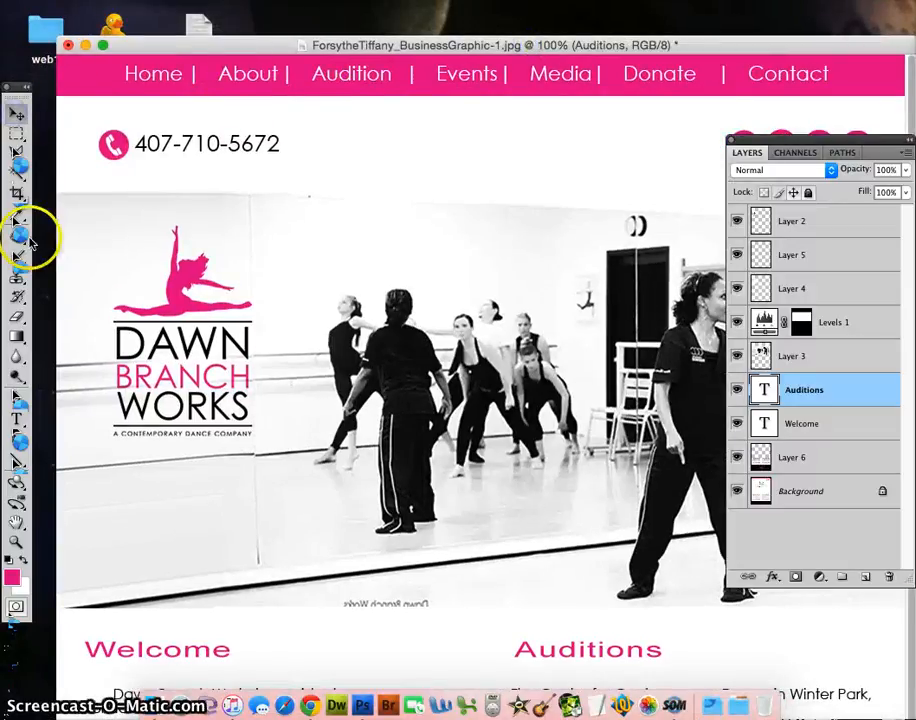
- Add a new layer above Layer 2 and set up the Brush with white as foreground and red as background colour
left_click(17, 255)
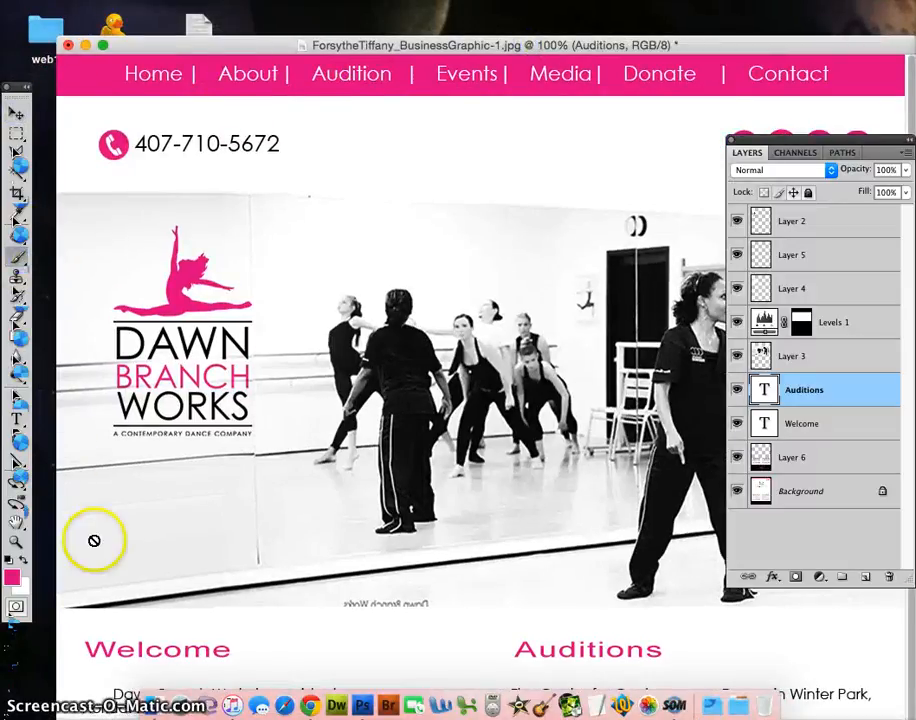
left_click(12, 577)
left_click_drag(554, 362, 627, 318)
left_click(761, 316)
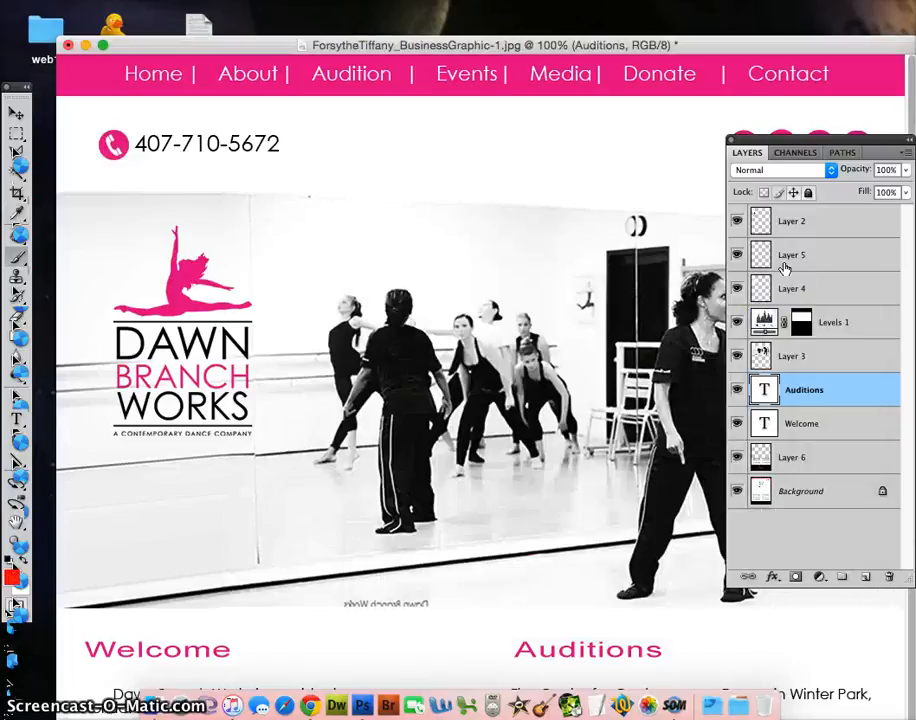
left_click(802, 222)
left_click(865, 576)
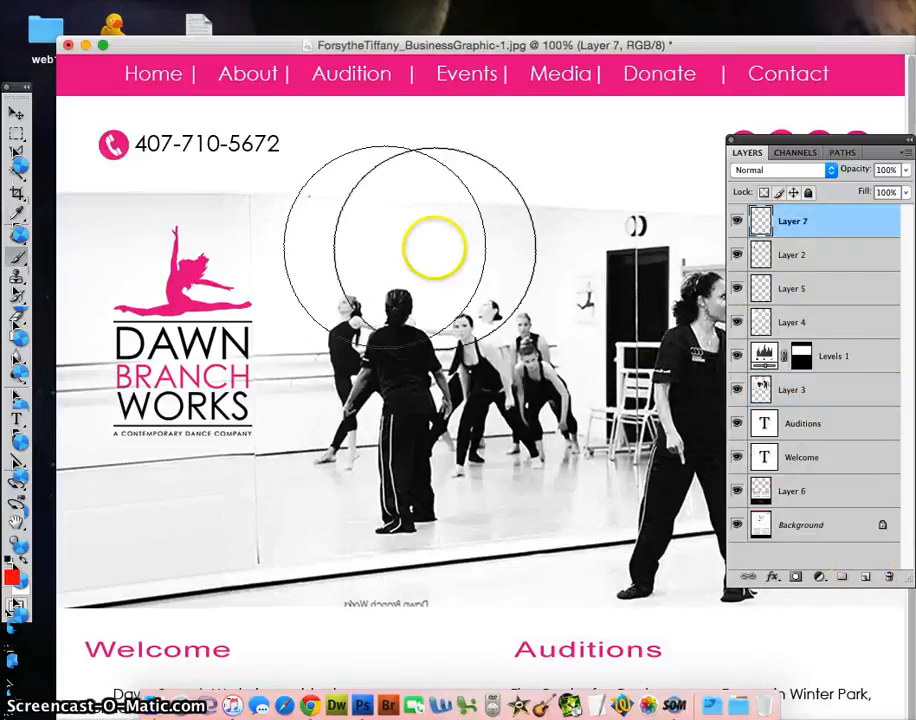
left_click(24, 564)
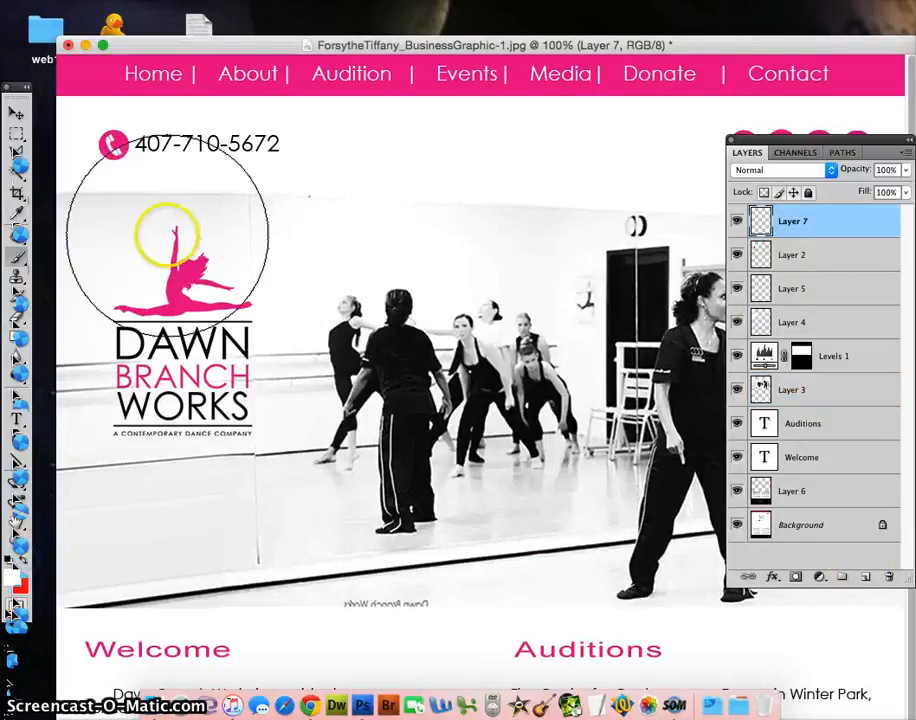
- Circle the gaps around the navigation bar's separators with small white brush marks, and hide the tool and layer panels
left_click(236, 225)
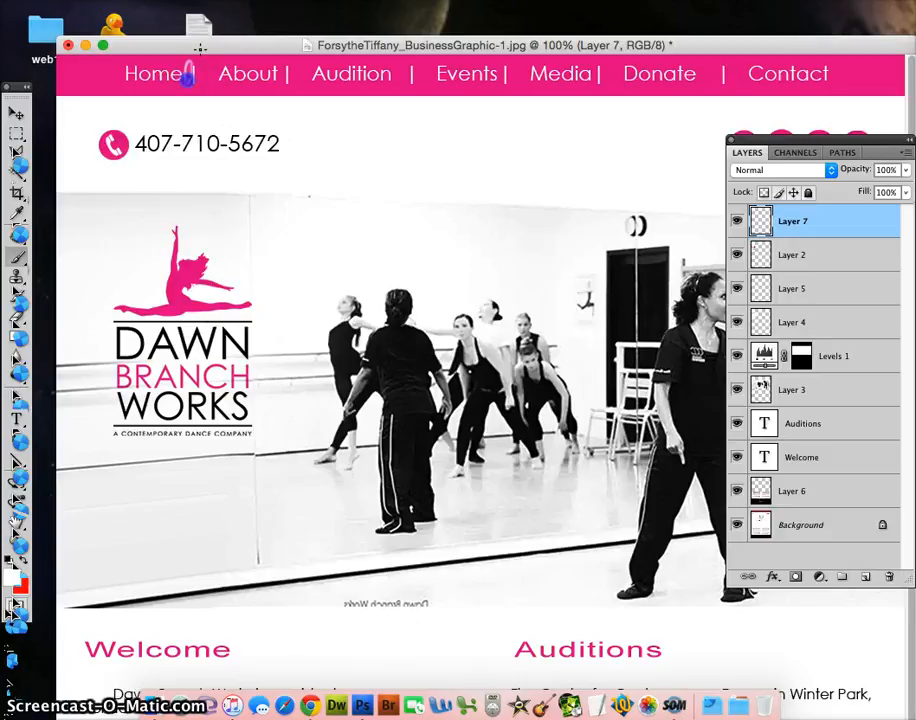
left_click_drag(214, 62, 208, 89)
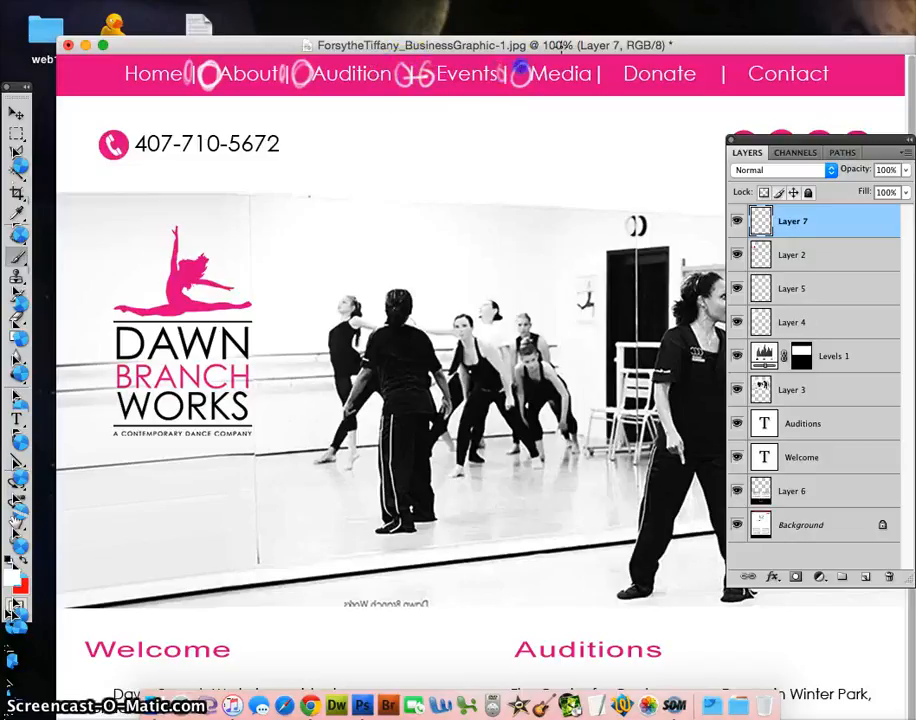
left_click_drag(597, 64, 599, 76)
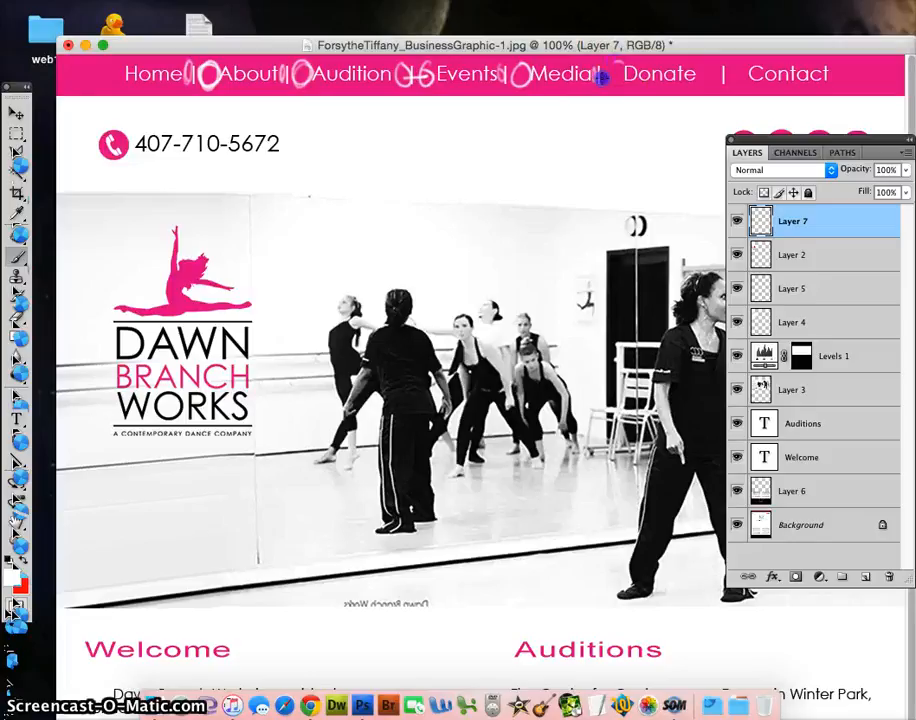
left_click_drag(517, 78, 515, 102)
left_click_drag(604, 77, 601, 101)
left_click_drag(298, 77, 298, 101)
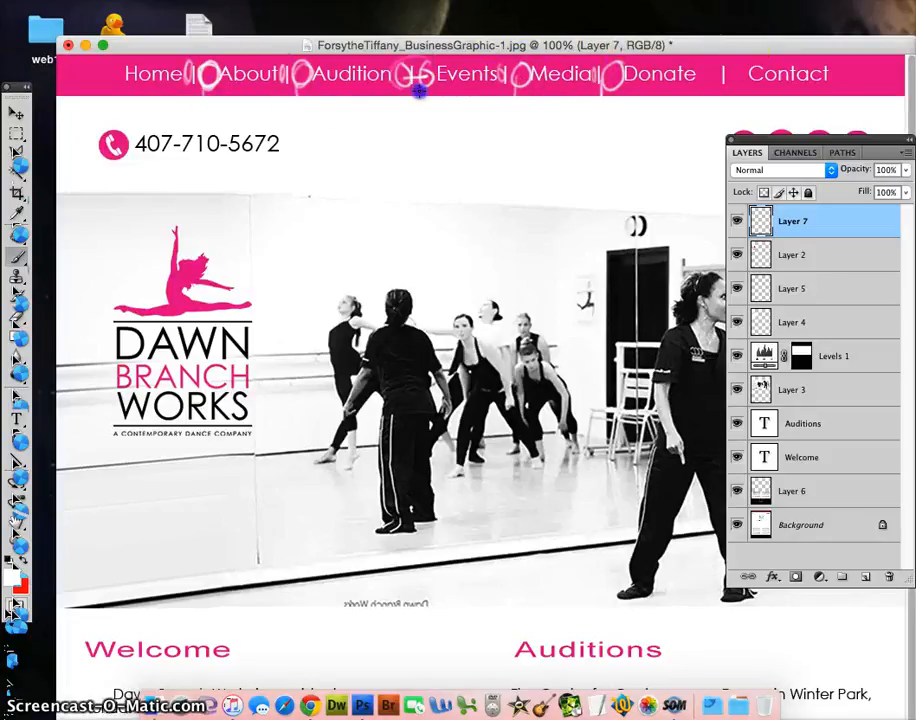
left_click(613, 76)
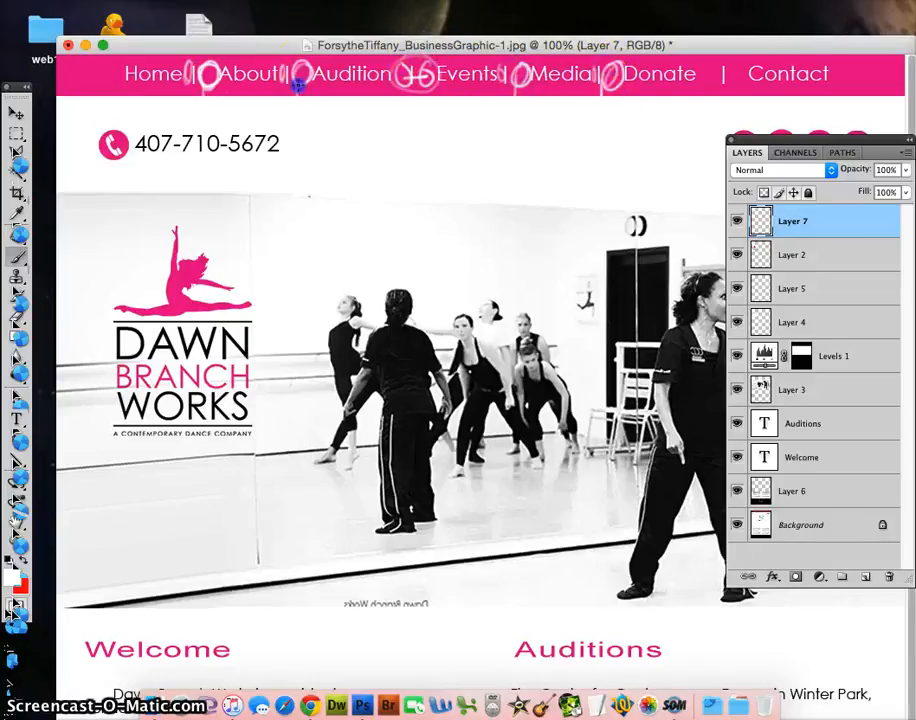
left_click(720, 73)
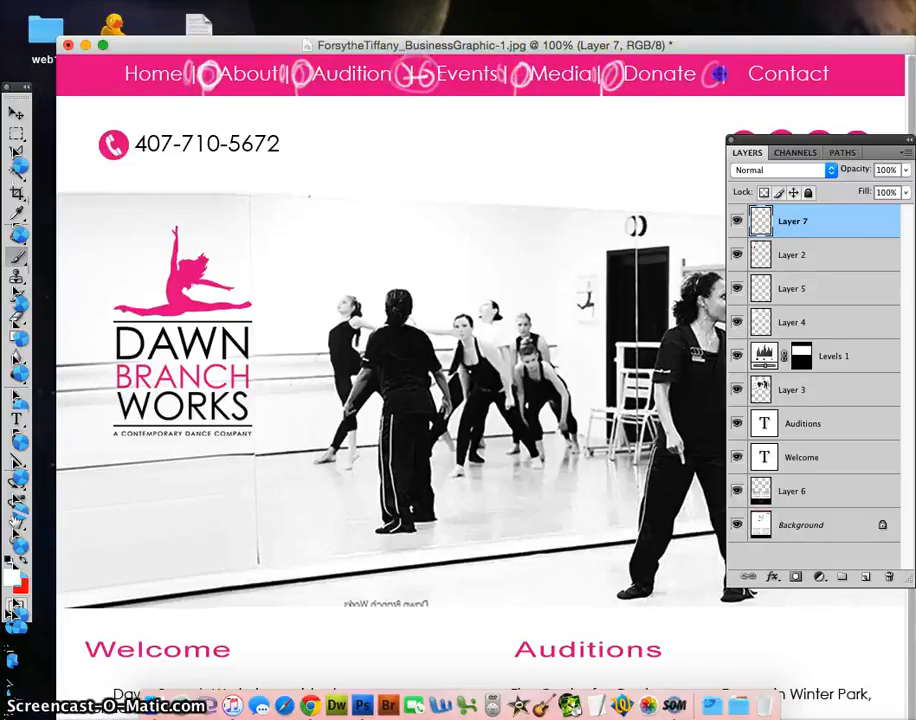
left_click(411, 73)
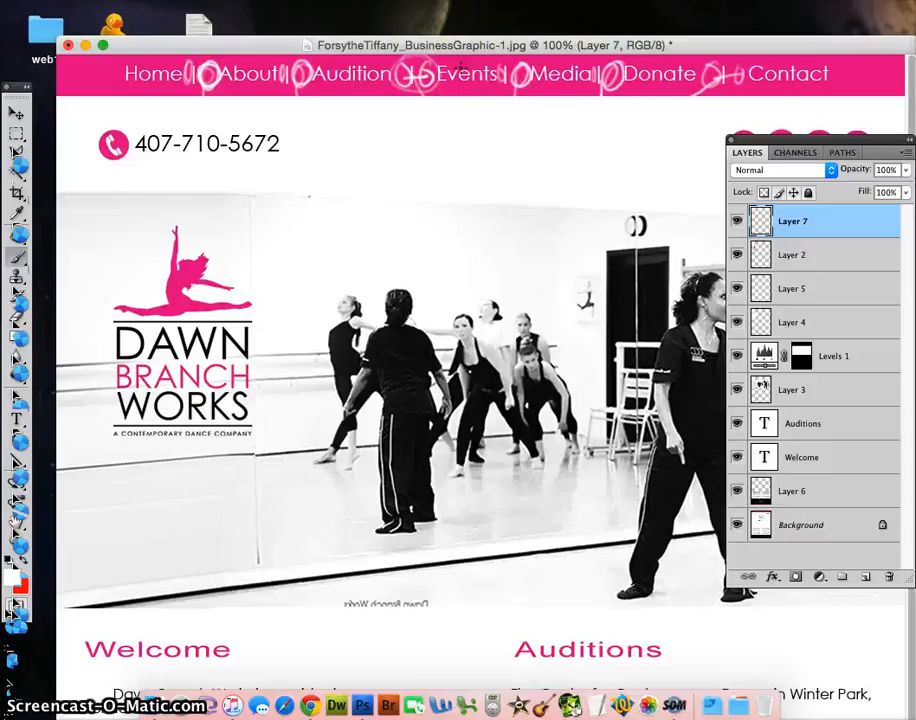
key("Tab")
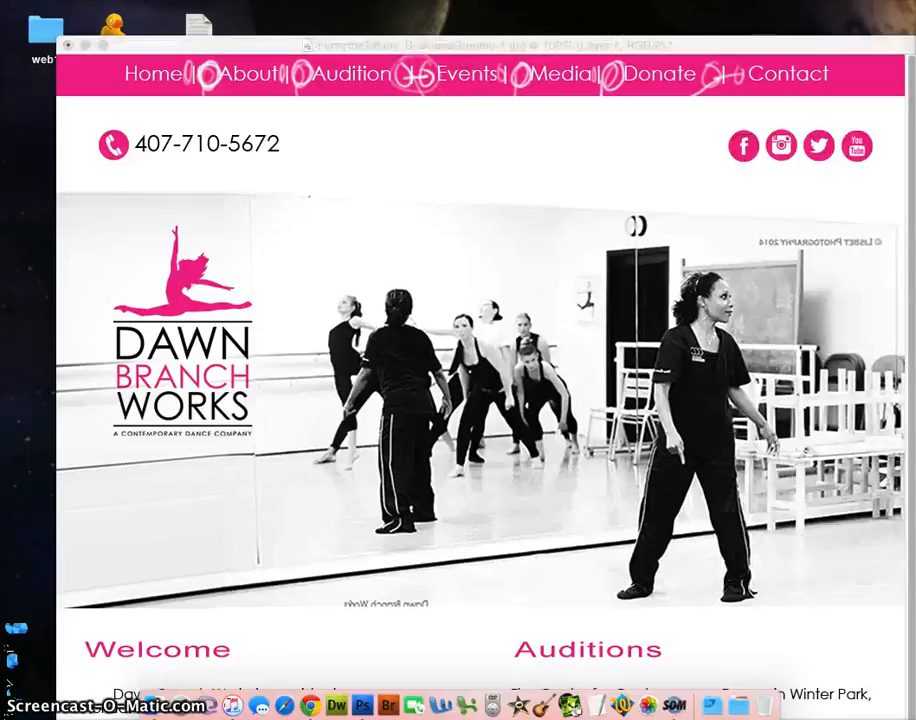